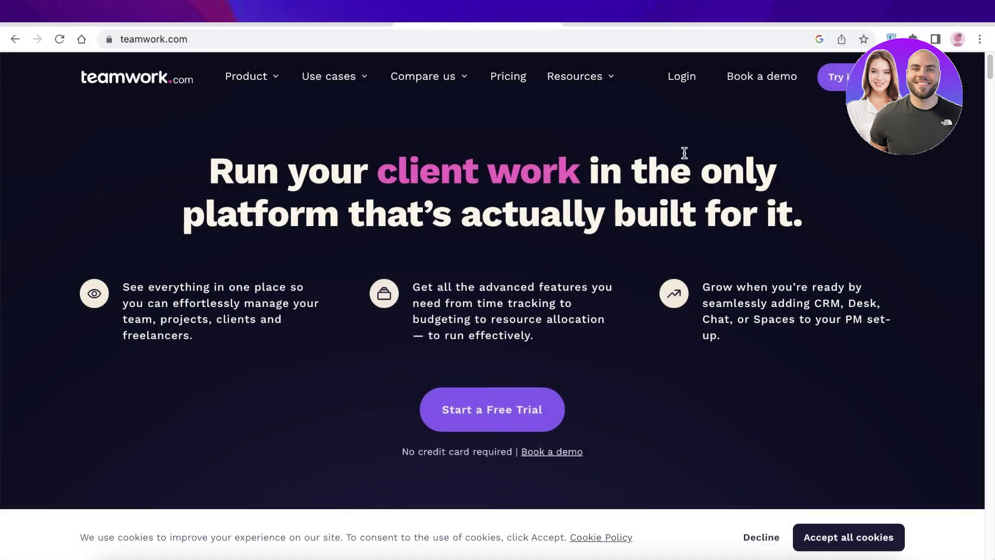
Step: Look through the Teamwork.com homepage, examining the dashboard preview, feature sections, switching options, templates and integrations
scroll(684, 155, "down", 3)
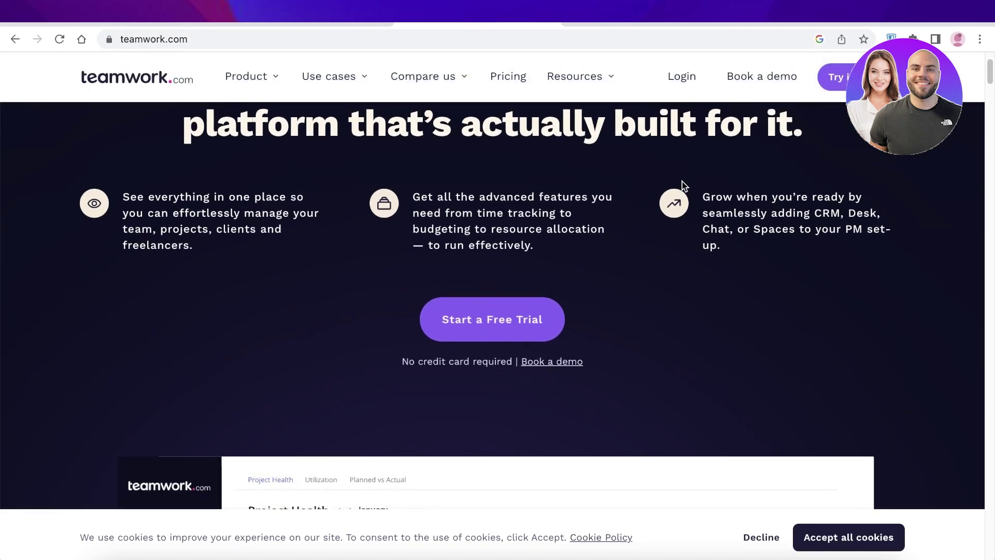
mouse_move(272, 75)
scroll(19, 272, "down", 10)
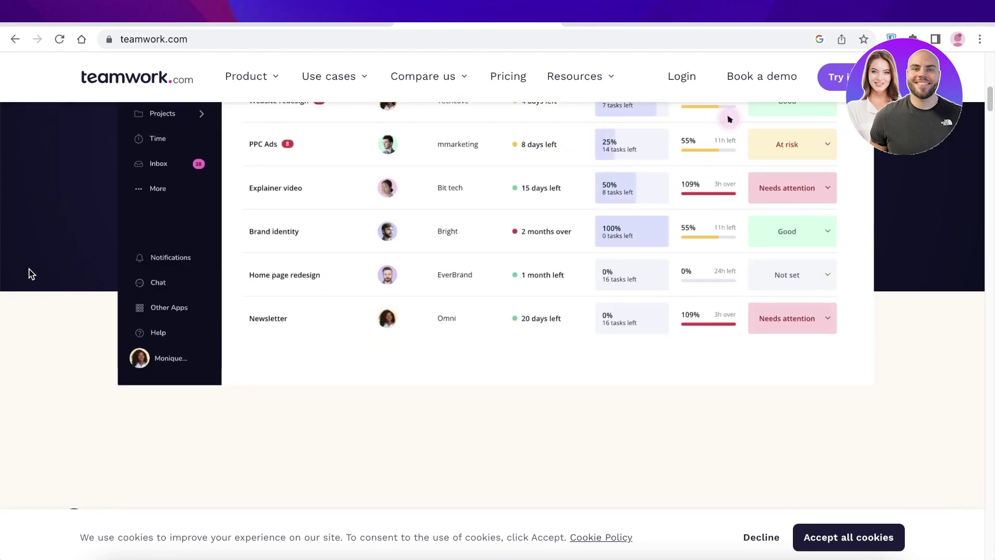
scroll(47, 252, "down", 10)
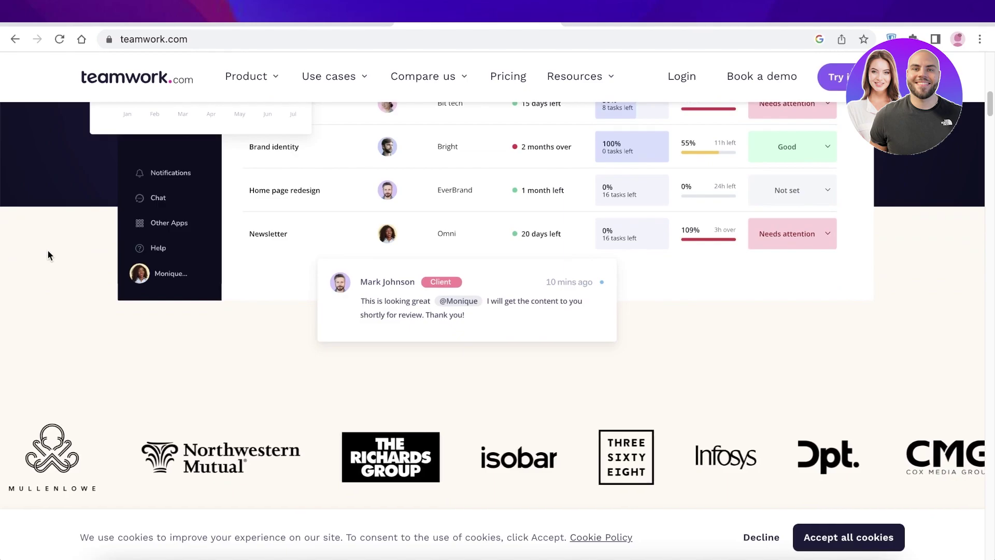
scroll(22, 223, "down", 10)
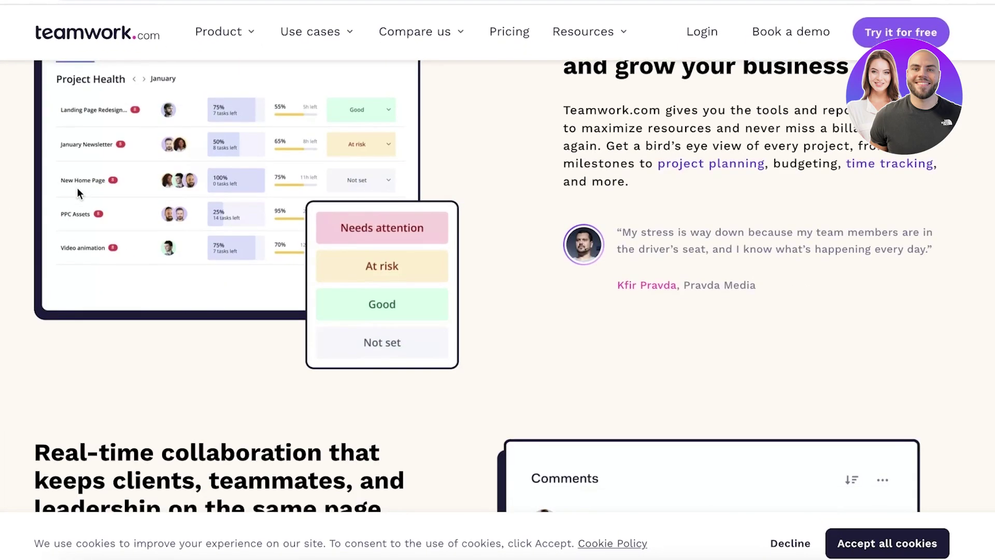
scroll(94, 191, "down", 20)
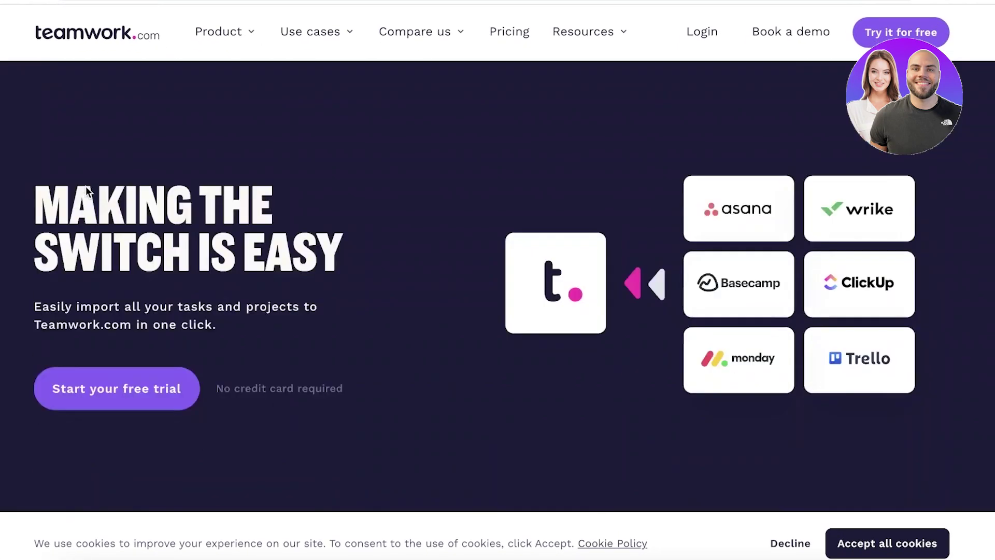
scroll(85, 188, "down", 15)
scroll(85, 188, "up", 20)
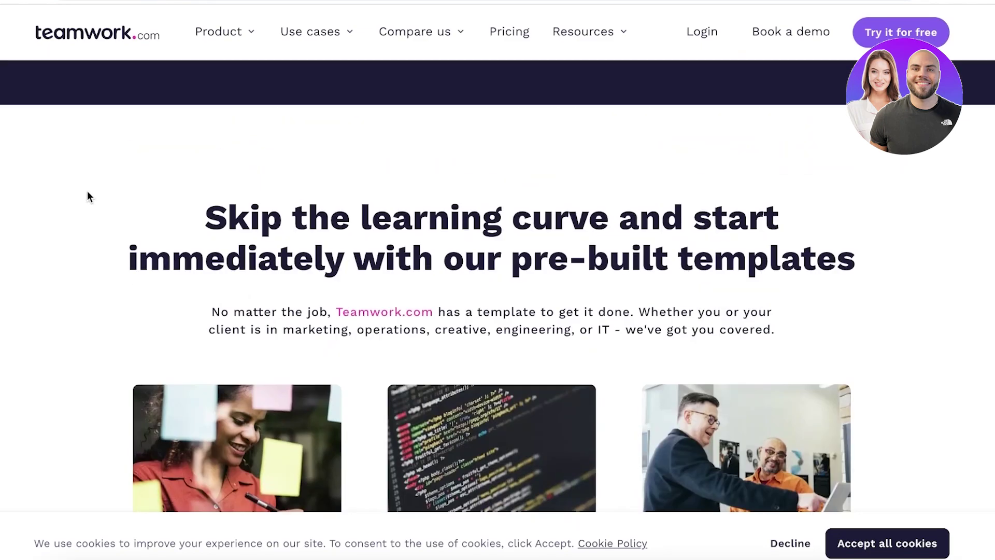
scroll(78, 217, "down", 5)
scroll(155, 176, "up", 3)
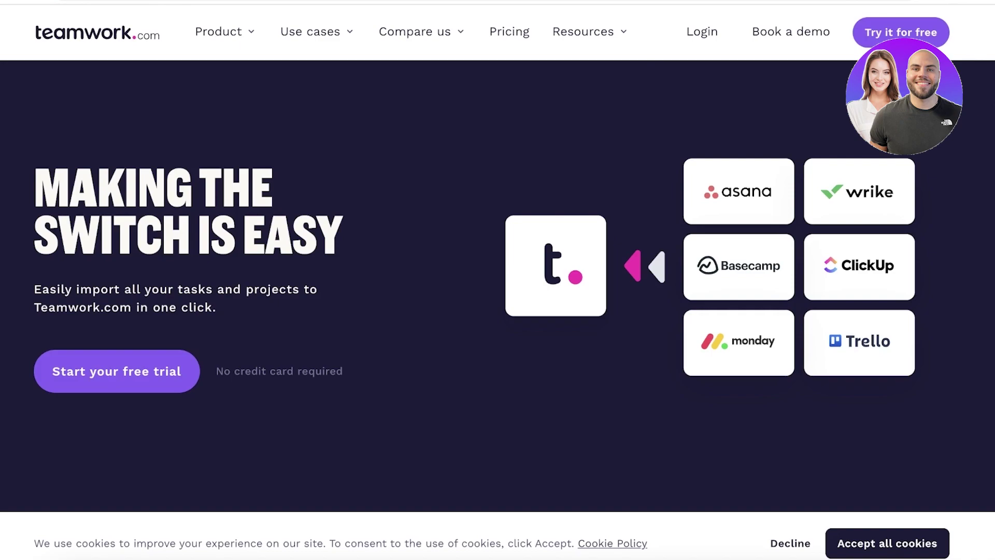
scroll(498, 280, "down", 3)
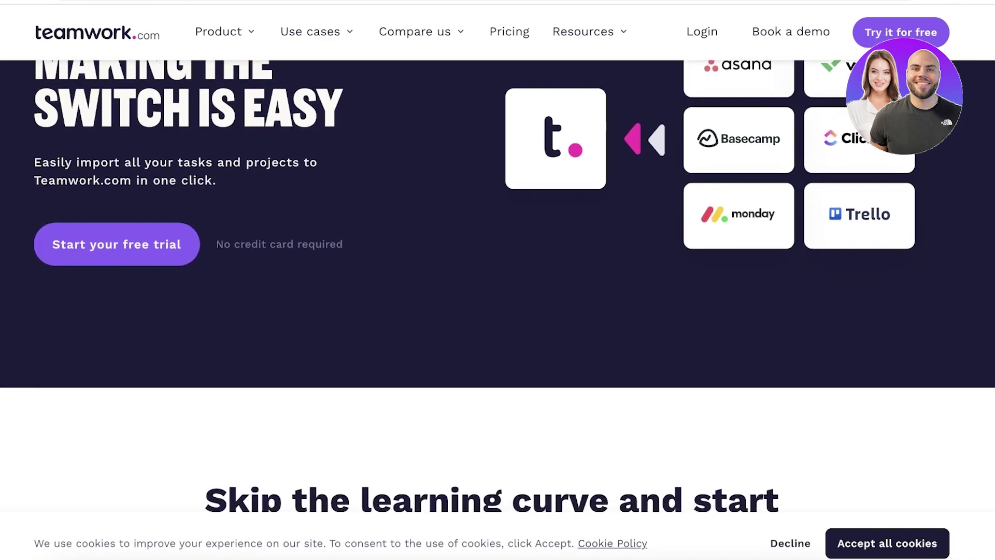
scroll(769, 139, "down", 15)
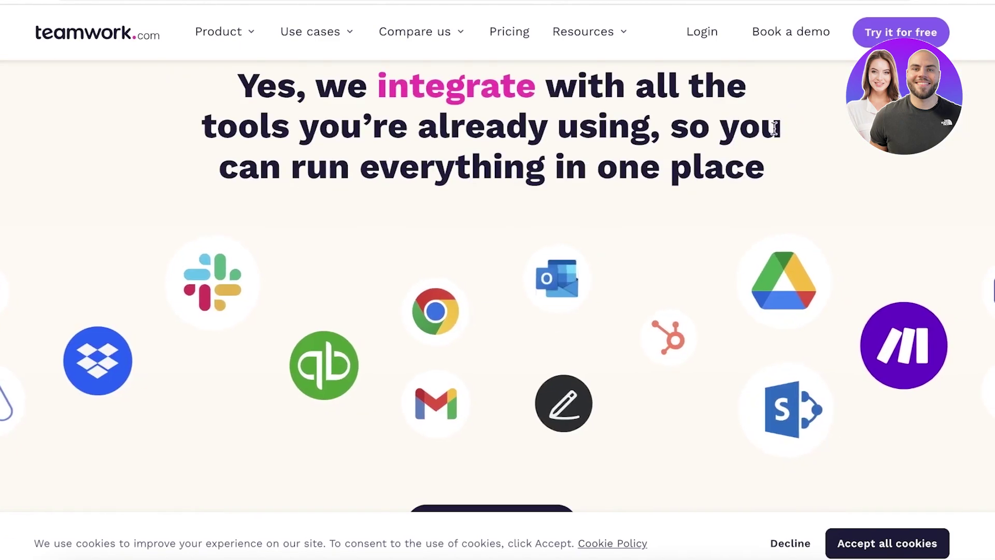
scroll(769, 139, "up", 15)
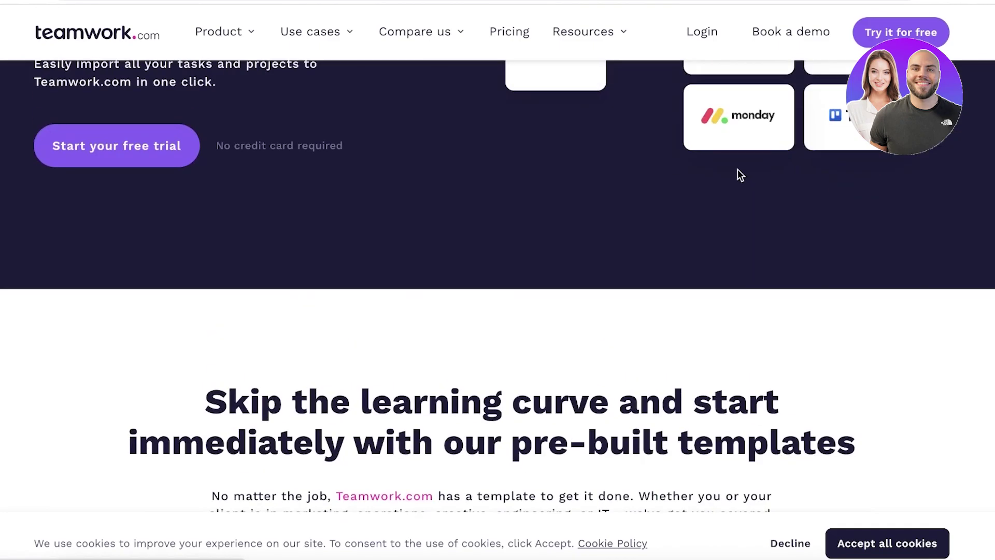
scroll(627, 169, "up", 10)
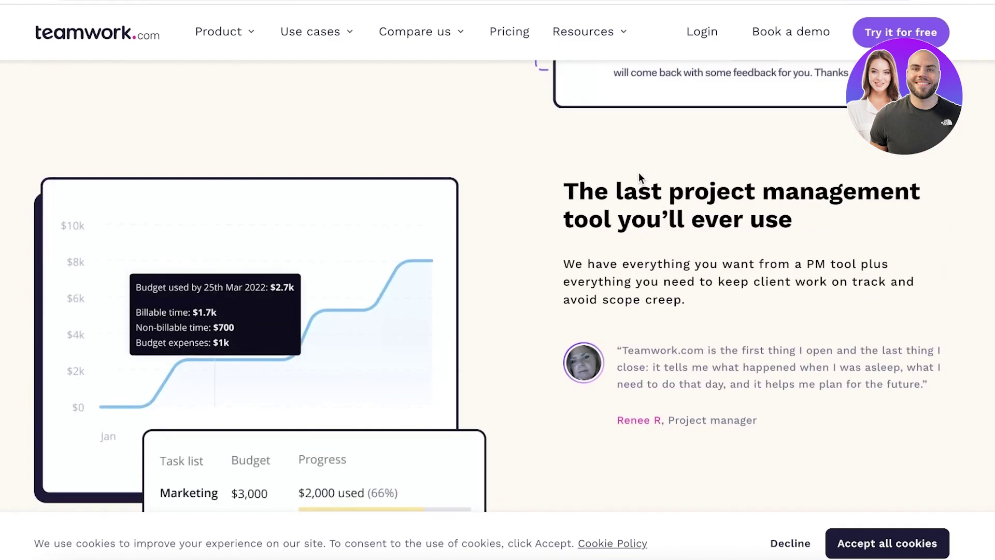
scroll(553, 162, "down", 10)
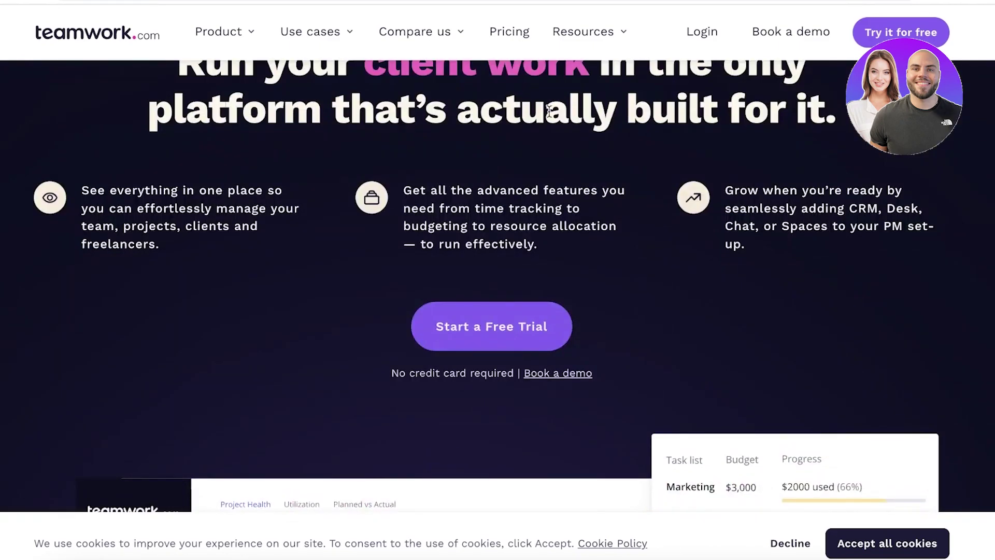
scroll(547, 96, "up", 1)
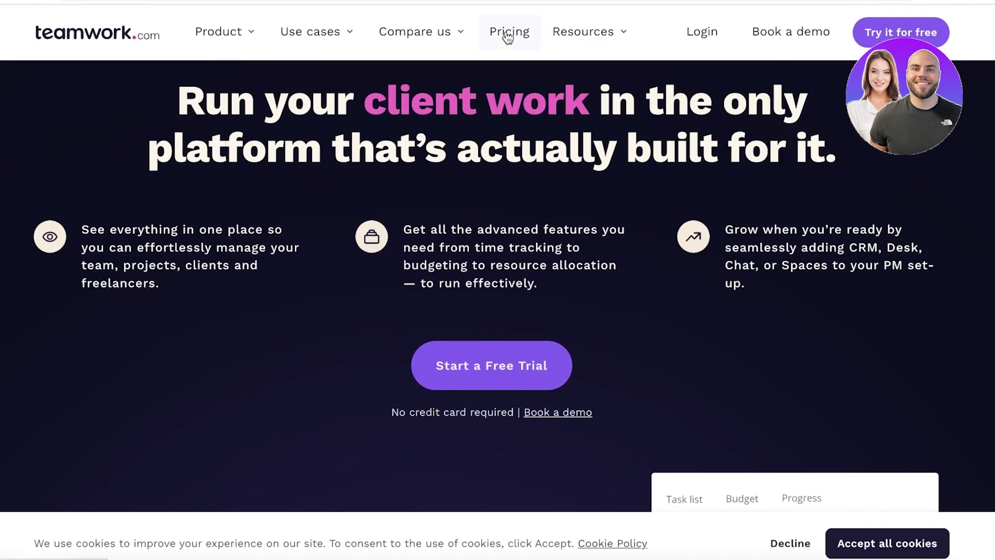
Step: Open the pricing page and examine the yearly plans from Free Forever to Scale and their feature comparison
left_click(508, 36)
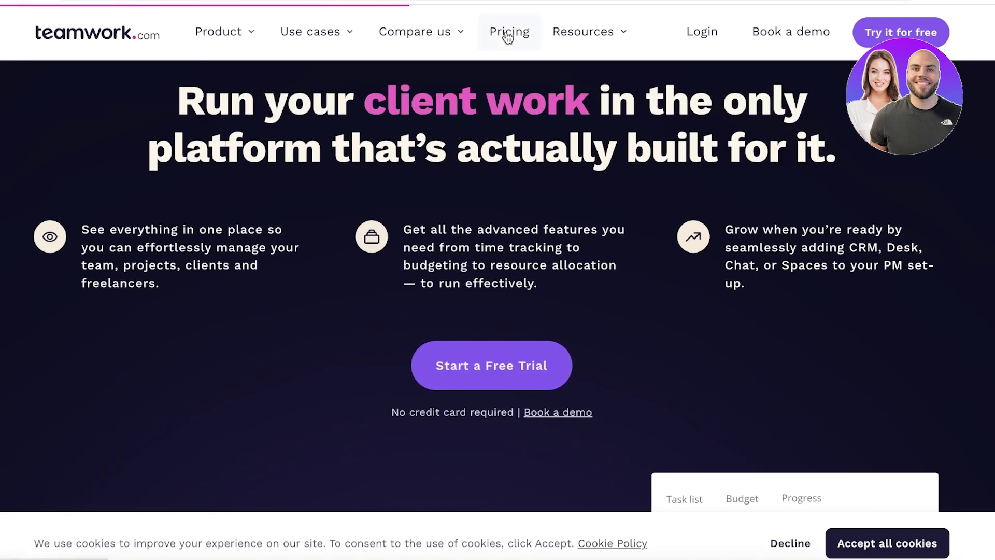
scroll(471, 73, "down", 3)
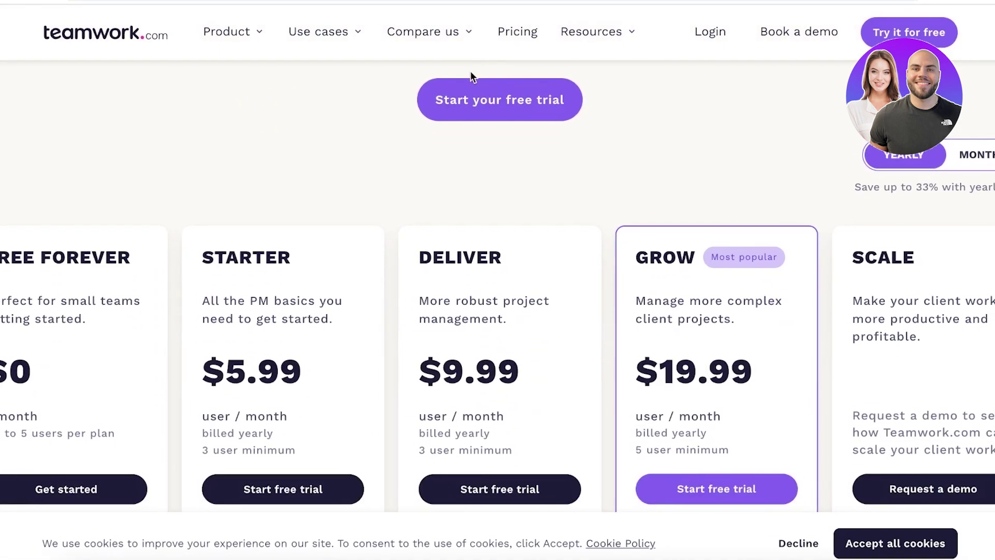
scroll(291, 150, "down", 6)
scroll(176, 204, "up", 3)
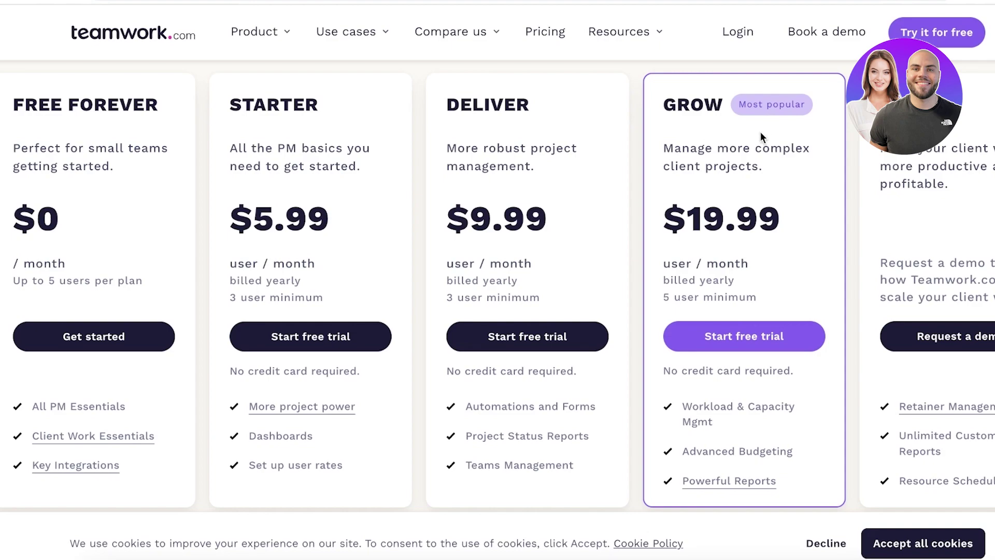
scroll(742, 223, "down", 1)
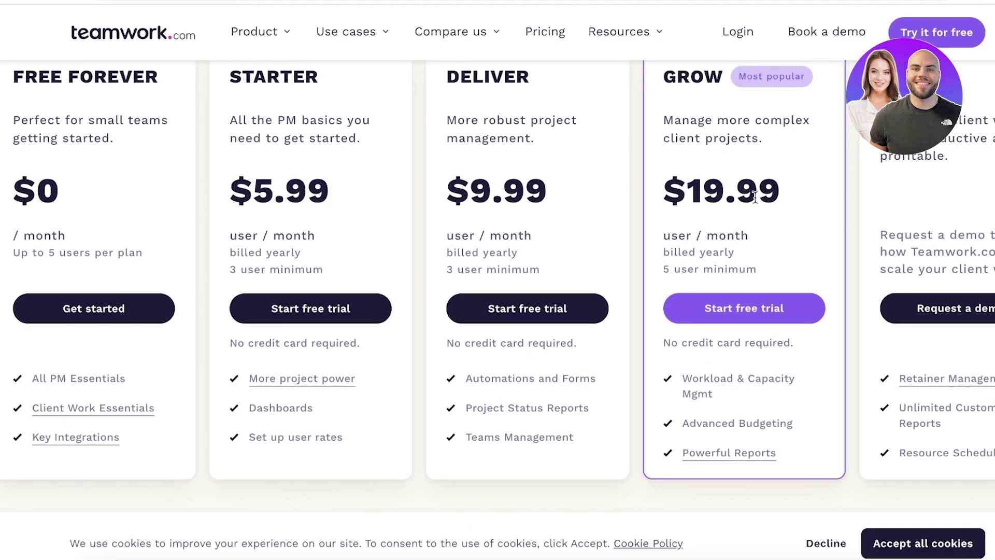
scroll(762, 198, "down", 3)
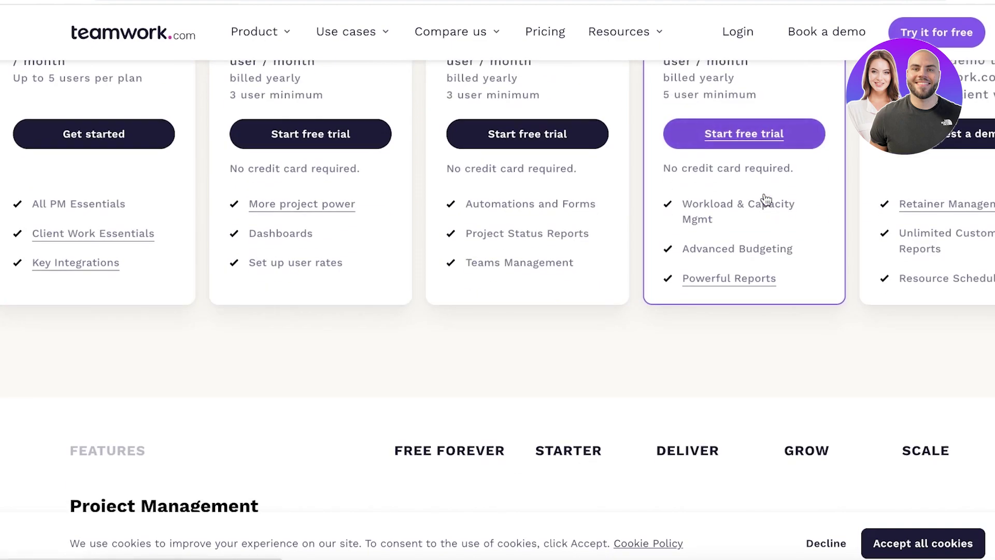
scroll(764, 199, "down", 2)
scroll(758, 195, "down", 14)
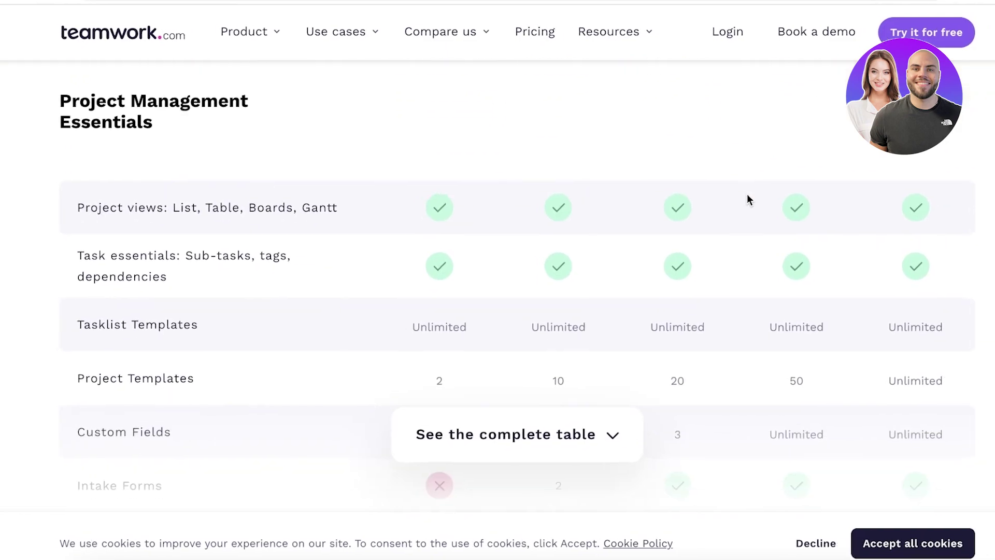
scroll(756, 195, "up", 4)
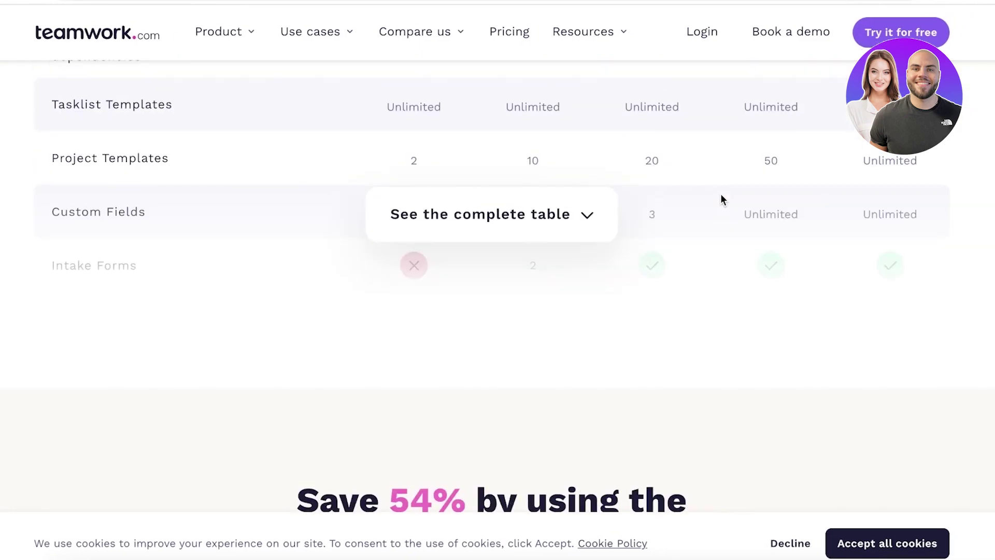
Step: Expand the complete feature table and compare templates, custom fields, intake forms, automations and team management across the plans
left_click(578, 219)
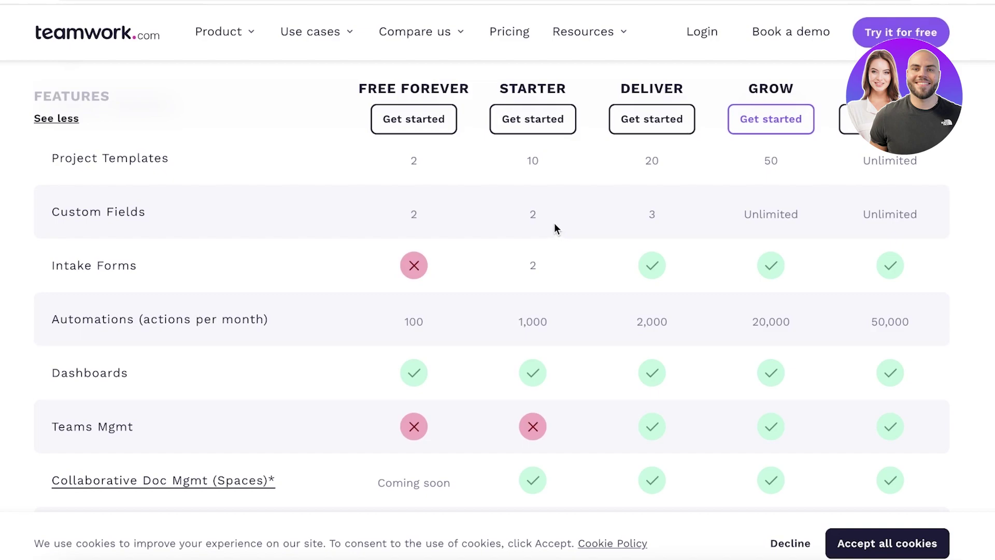
scroll(555, 223, "up", 4)
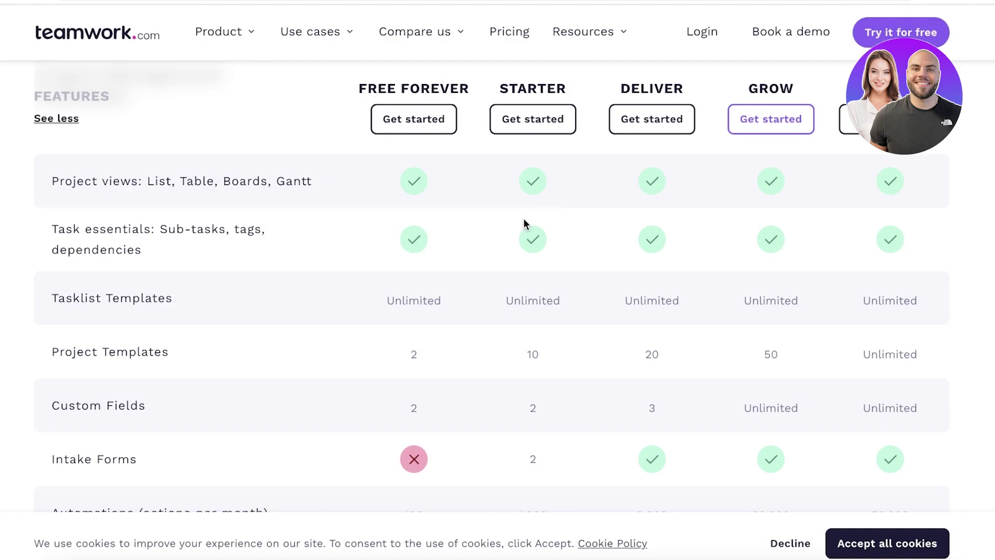
scroll(521, 235, "down", 1)
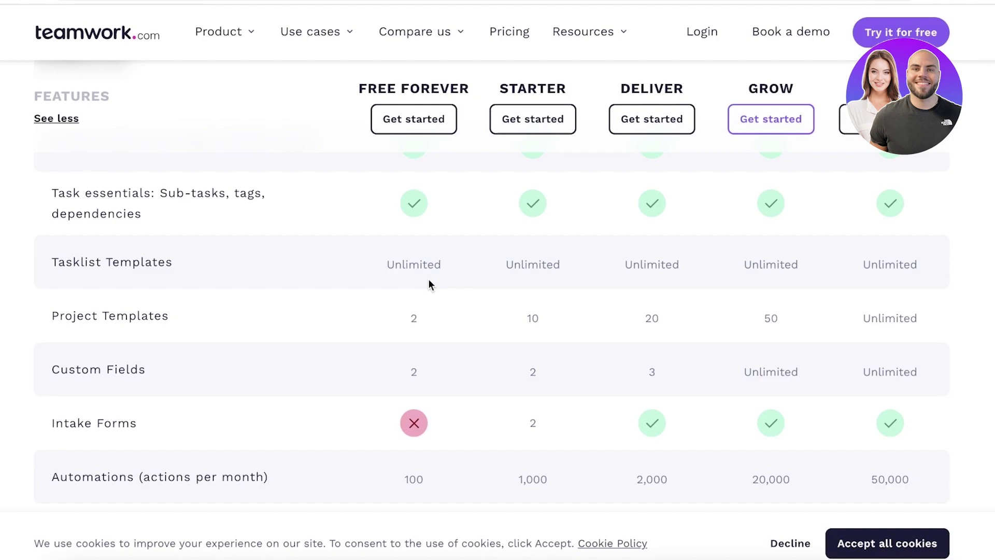
scroll(428, 279, "down", 3)
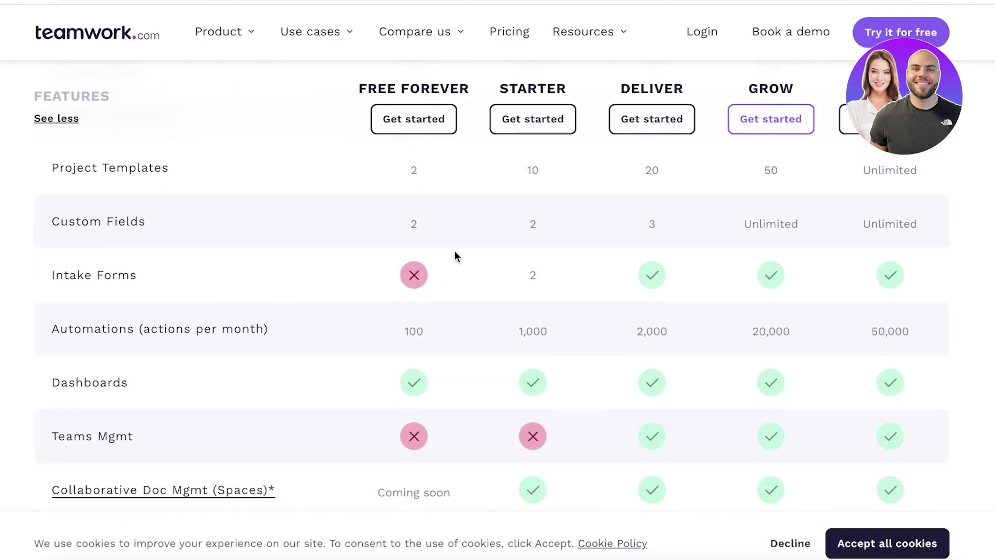
scroll(449, 257, "down", 2)
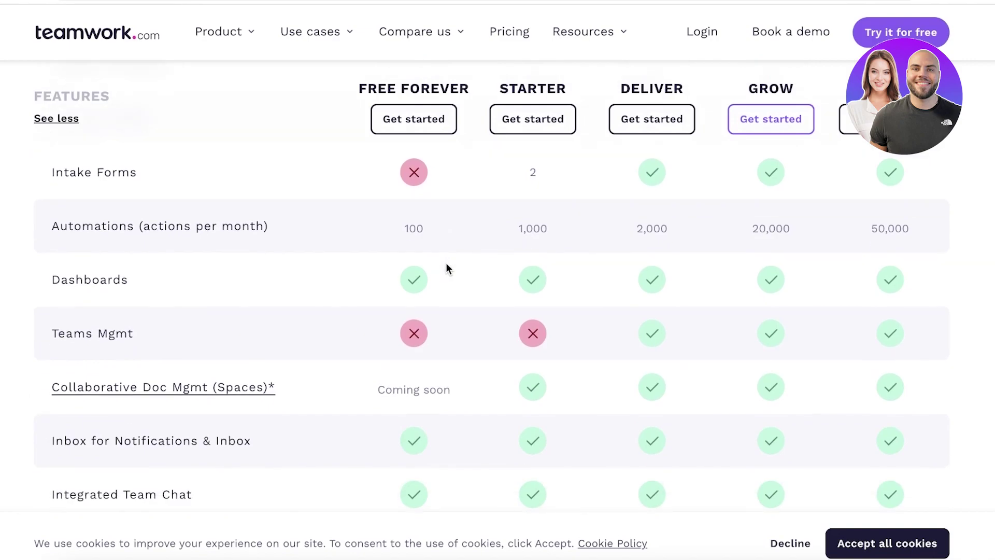
scroll(446, 264, "up", 3)
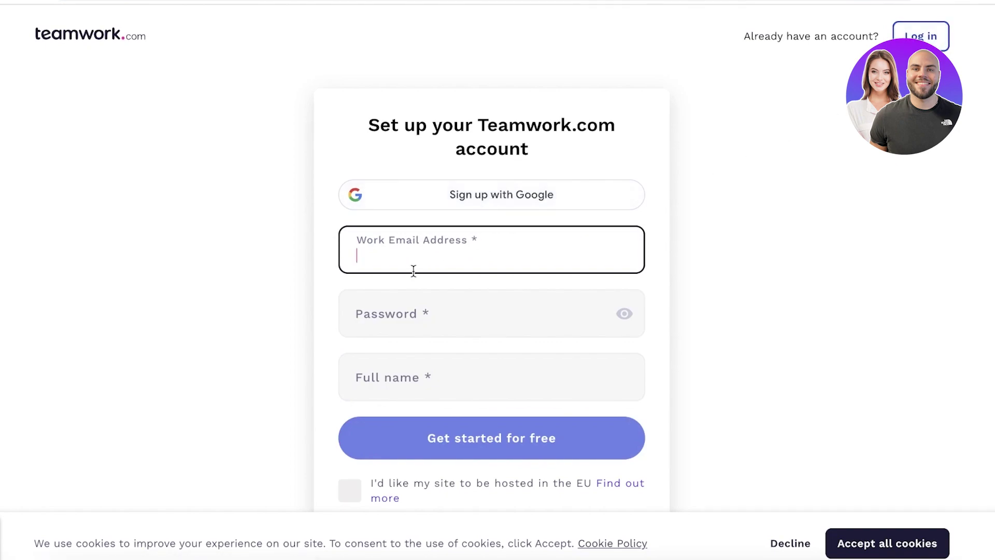
Step: Sign up for the Teamwork.com account with Google, choosing the first listed Google account and confirming the sign-in
left_click(480, 198)
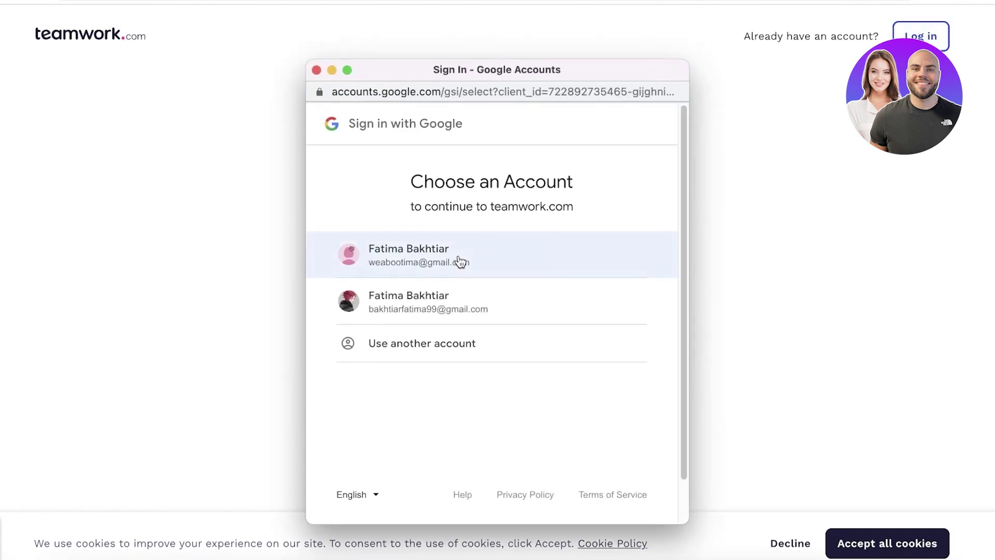
left_click(469, 261)
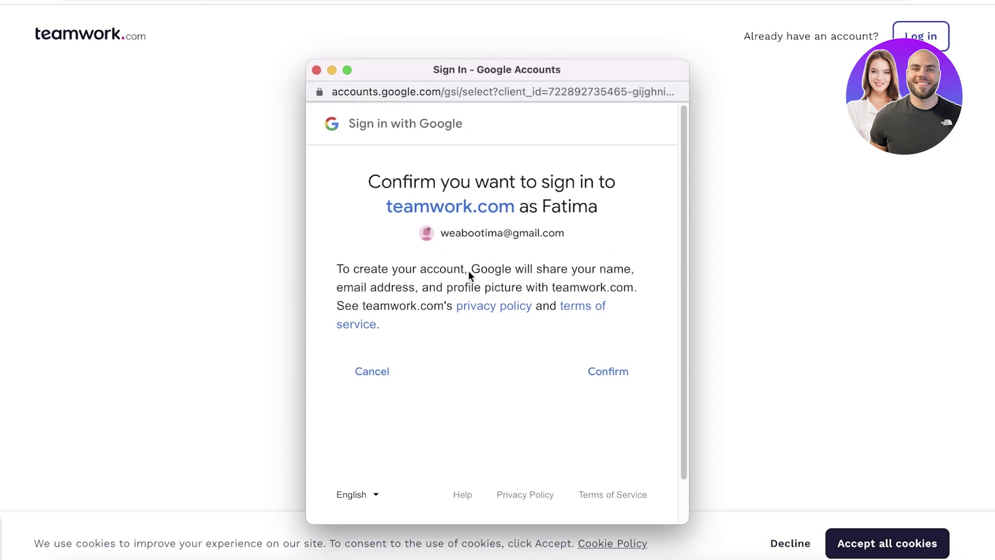
left_click(625, 377)
left_click(493, 280)
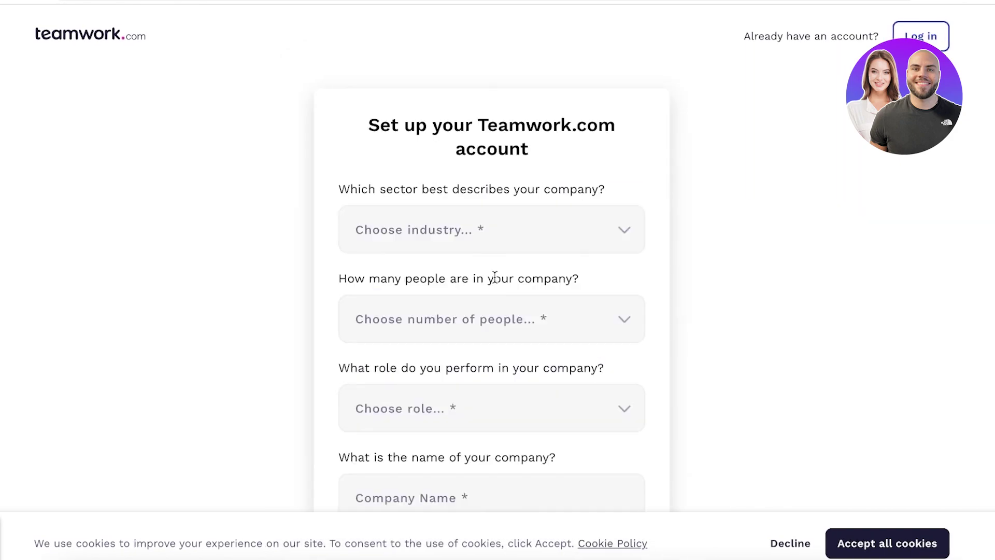
Step: Set the company's industry to Creative agency and its number of people to 1-5
left_click(488, 239)
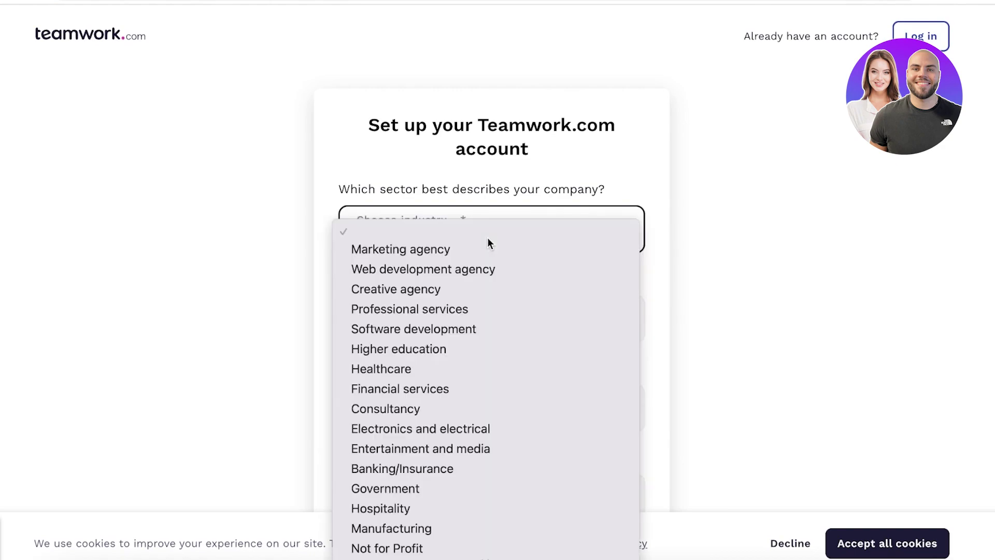
scroll(493, 270, "down", 5)
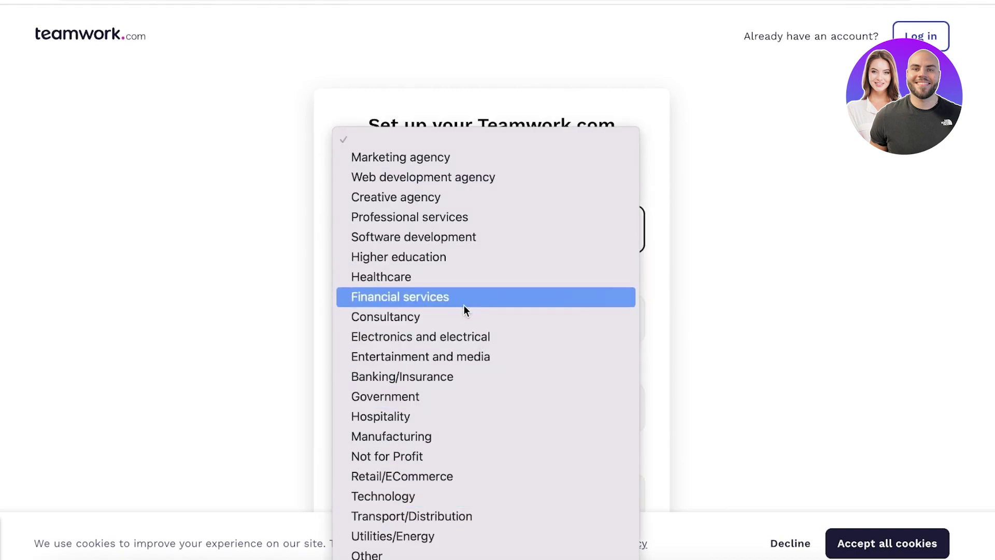
left_click(400, 200)
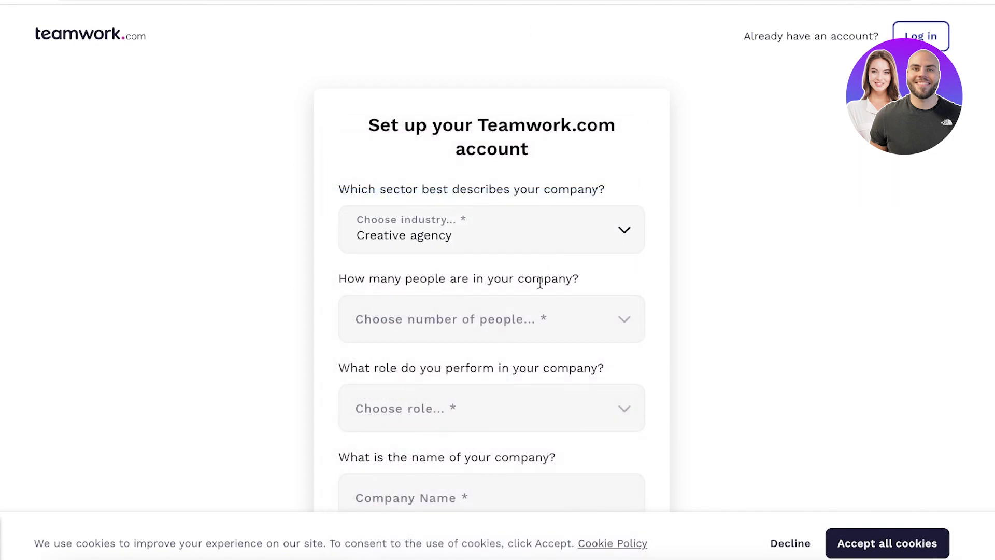
left_click(513, 307)
left_click(477, 339)
scroll(477, 338, "down", 2)
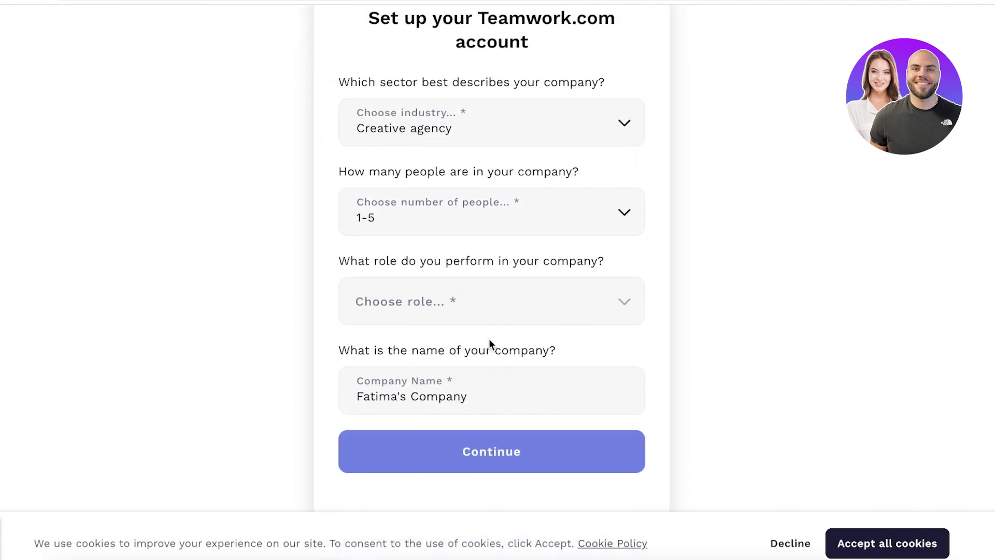
Step: Set the role to C-Level, Partner, Founder, Director, VP and the company name to Durden Inc, and submit the company details
left_click(485, 308)
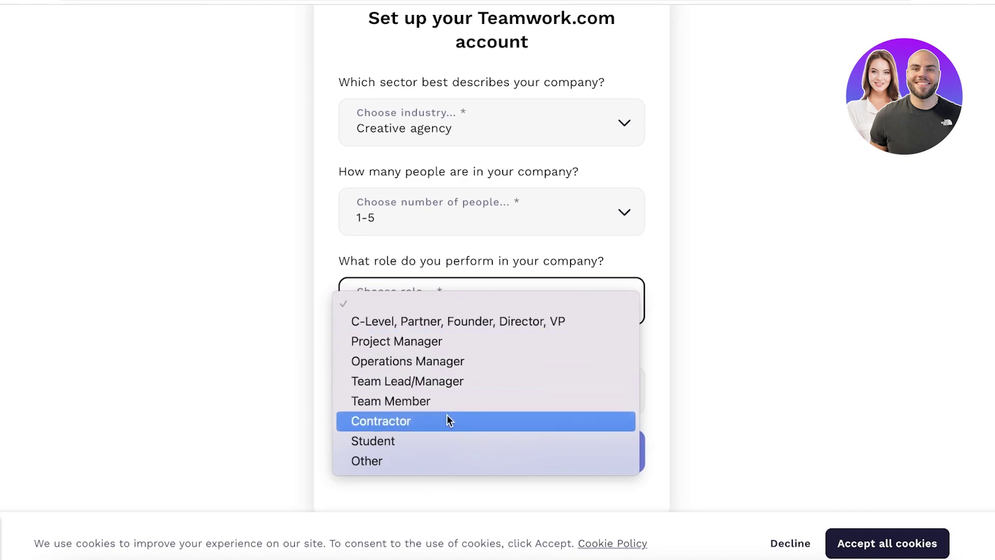
left_click(441, 321)
left_click(578, 375)
type("Durden I")
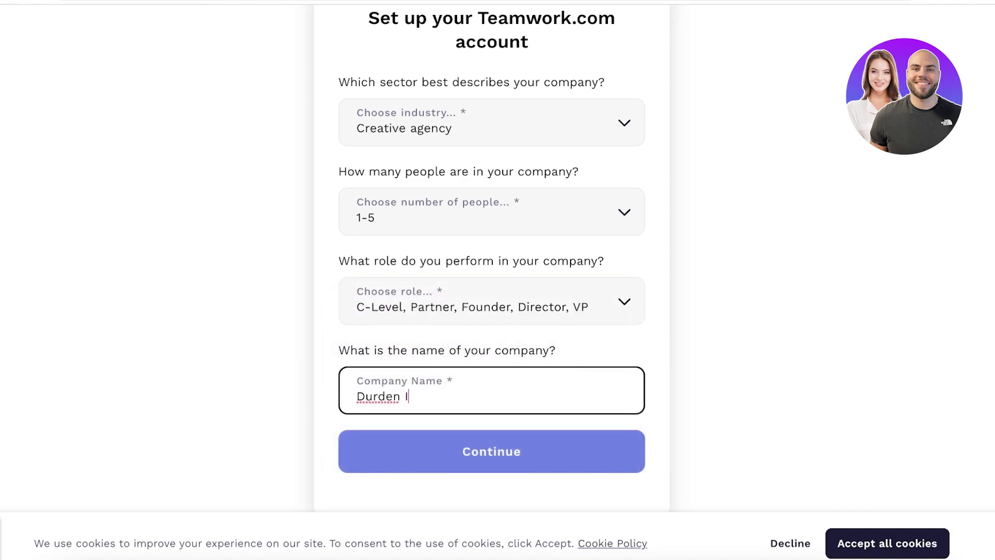
type("nc")
left_click(539, 459)
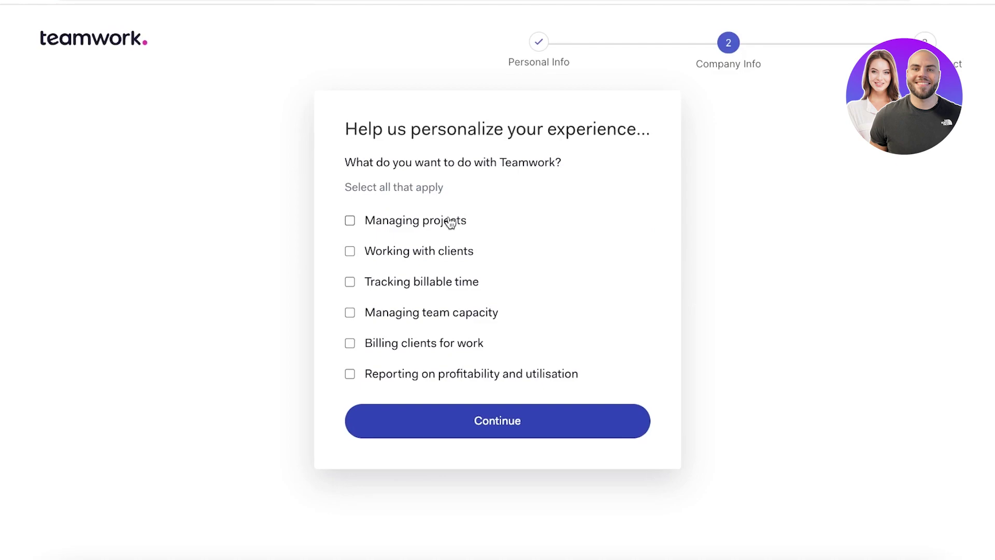
Step: Select managing projects, tracking billable time and managing team capacity as the intended uses of Teamwork and continue
left_click(415, 227)
left_click(402, 288)
left_click(406, 322)
left_click(408, 323)
left_click(406, 325)
left_click(390, 431)
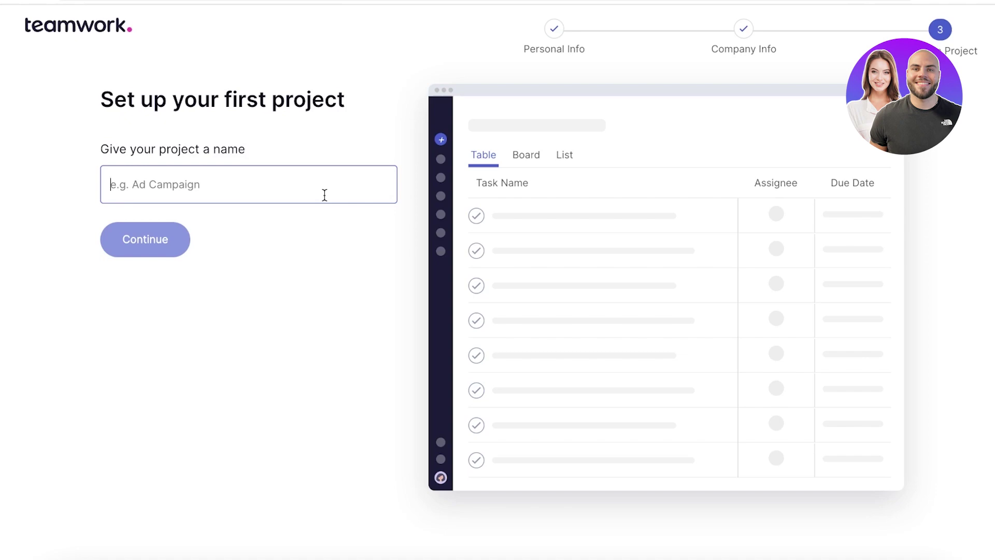
Step: Name the first project Ad Campaign and add the tasks Brainstorming Ideas and Finding Locations for shoots
type("Ad Campaign")
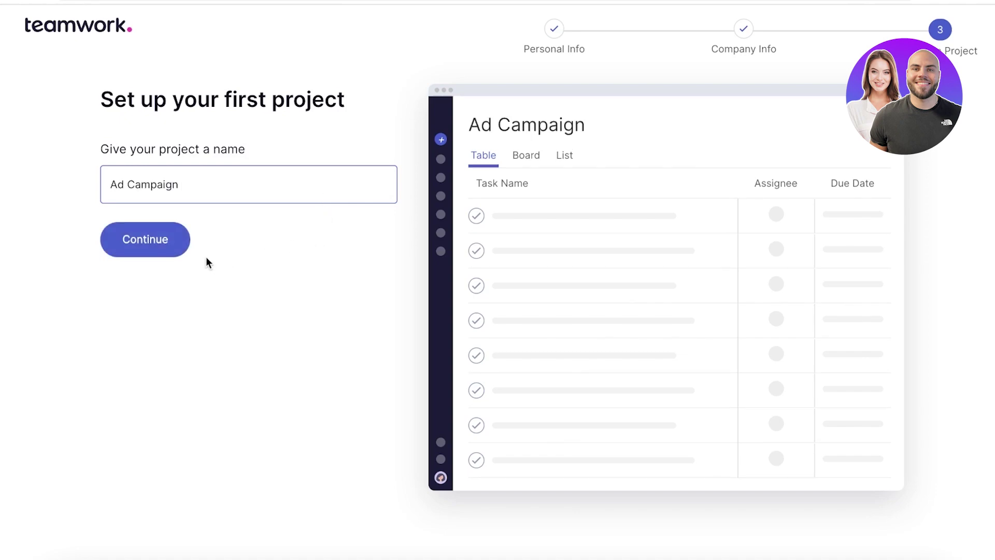
left_click(167, 248)
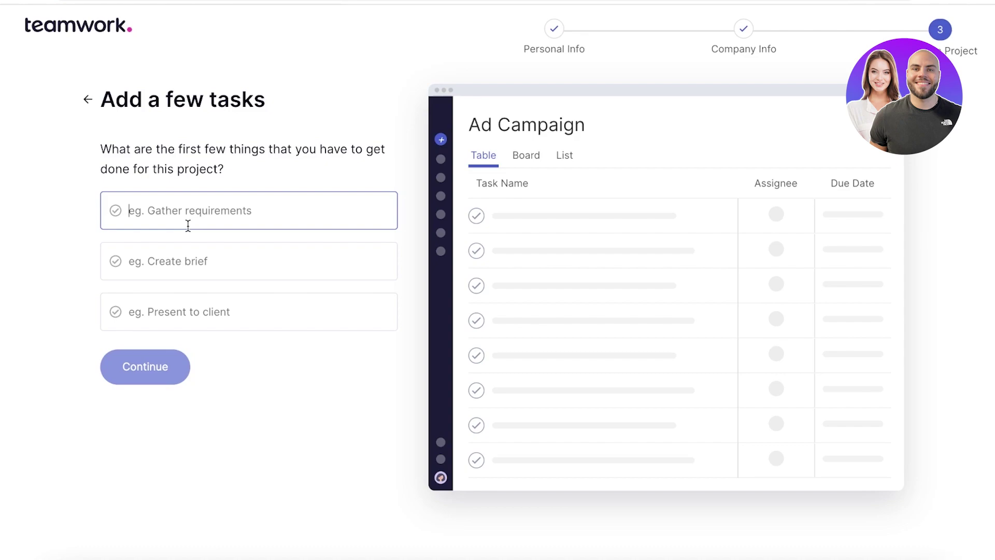
type("Brainstorming Ideas")
left_click(200, 251)
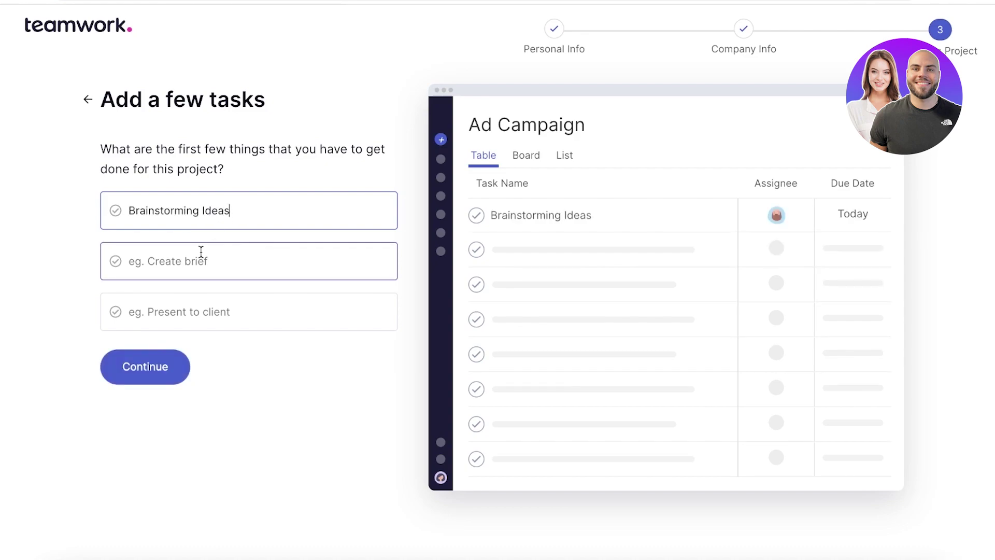
type("Finding Locations for shoots")
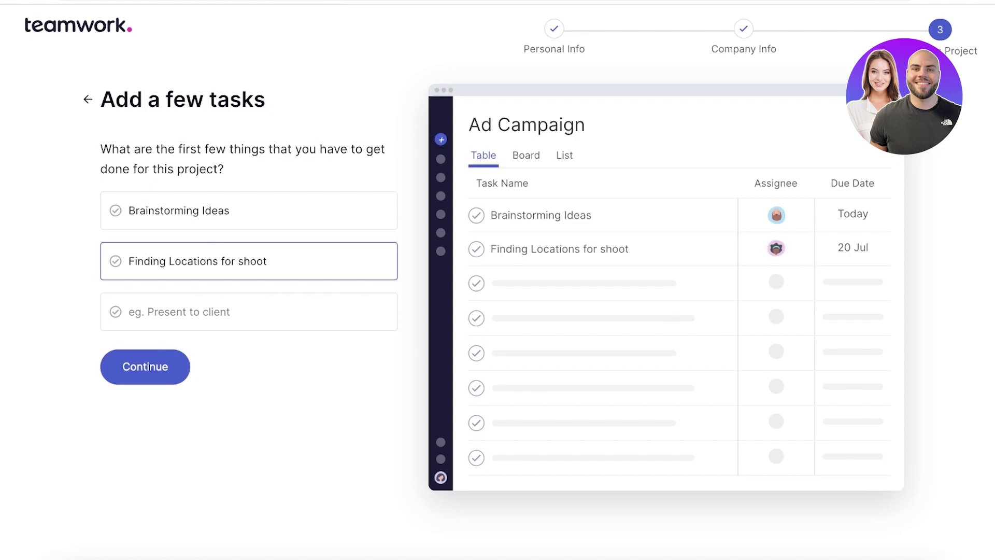
left_click(181, 369)
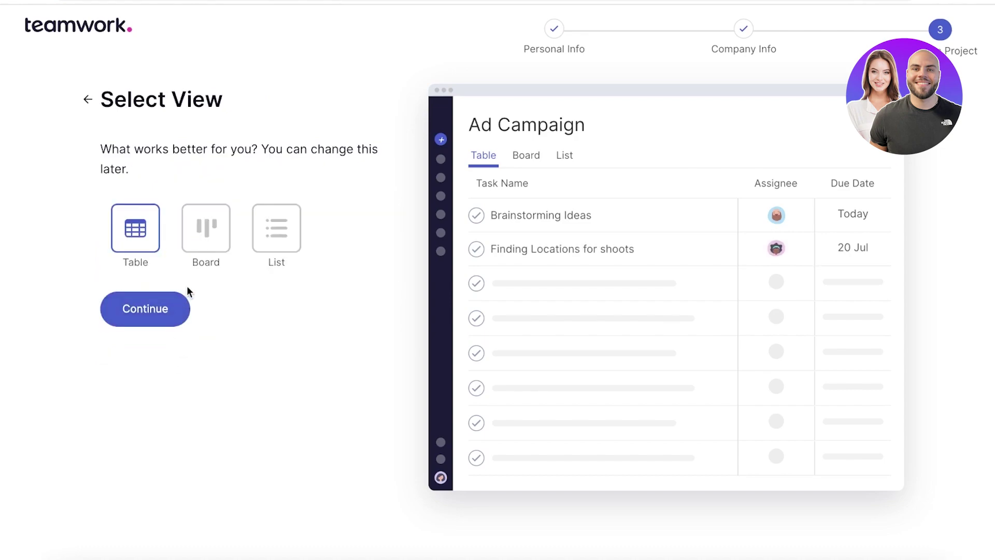
Step: Compare the Table, Board and List previews of the project and confirm Board as its view
left_click(192, 250)
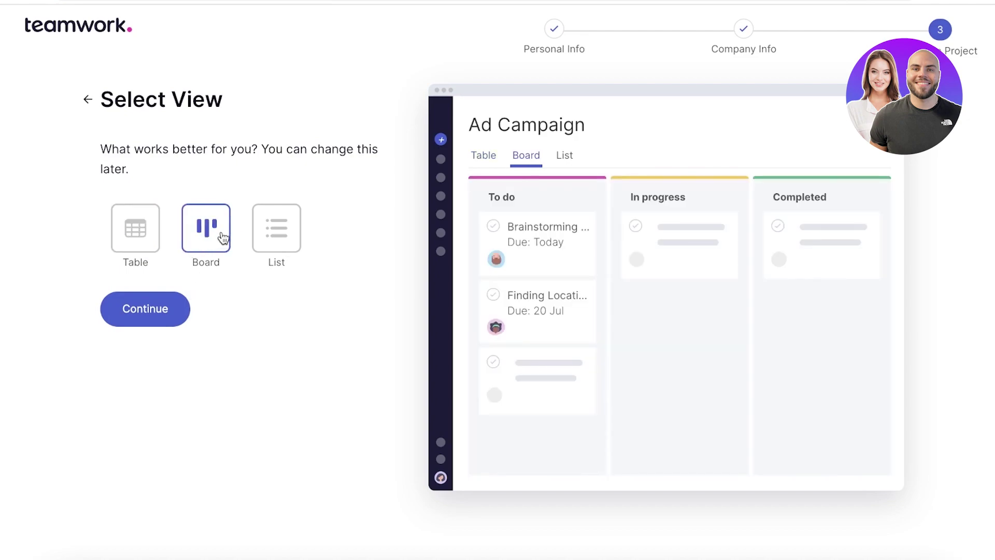
left_click(255, 231)
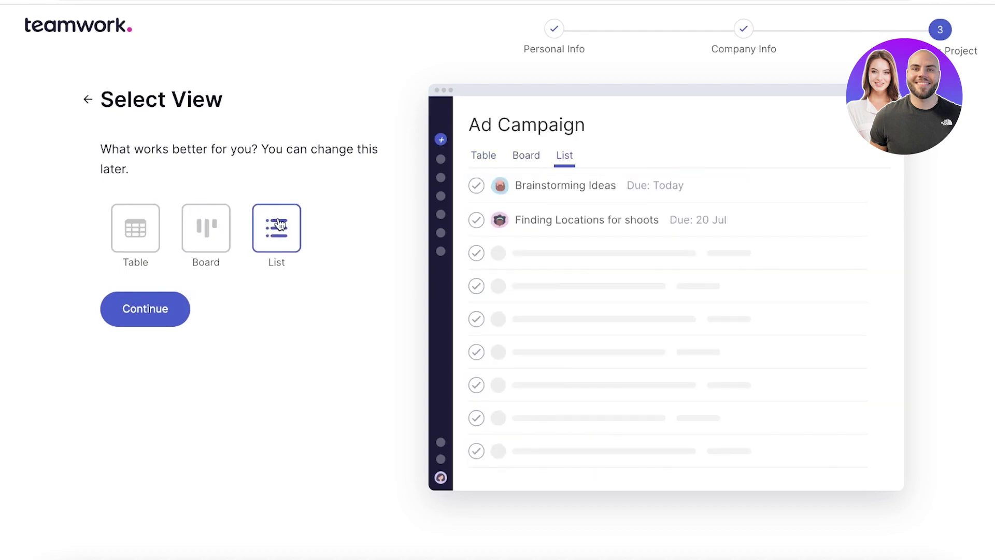
left_click(214, 221)
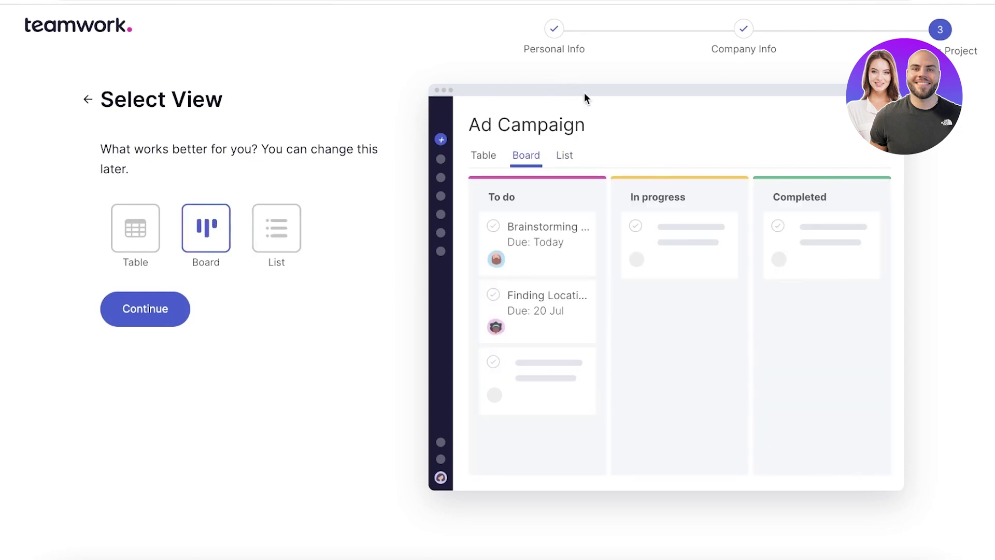
left_click(124, 237)
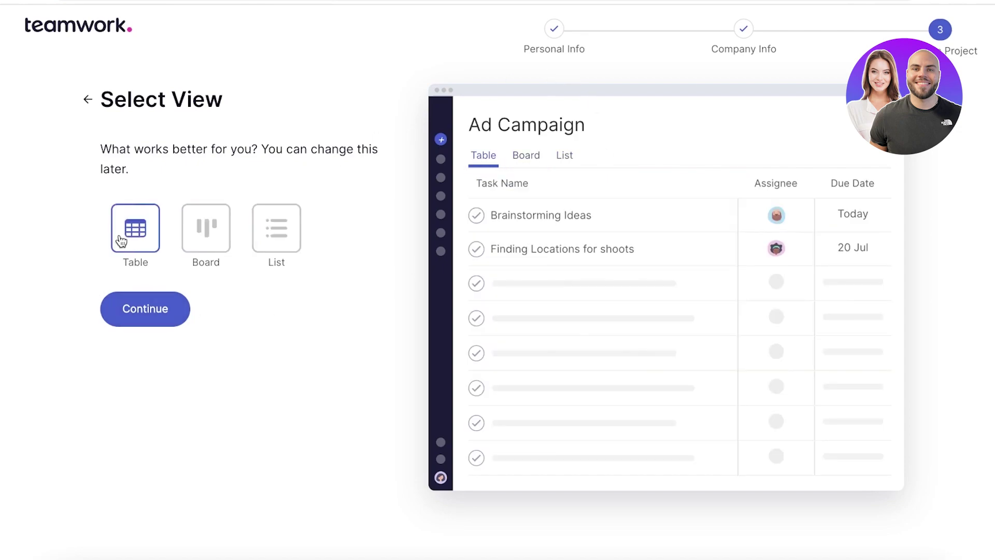
left_click(223, 234)
left_click(279, 228)
left_click(174, 234)
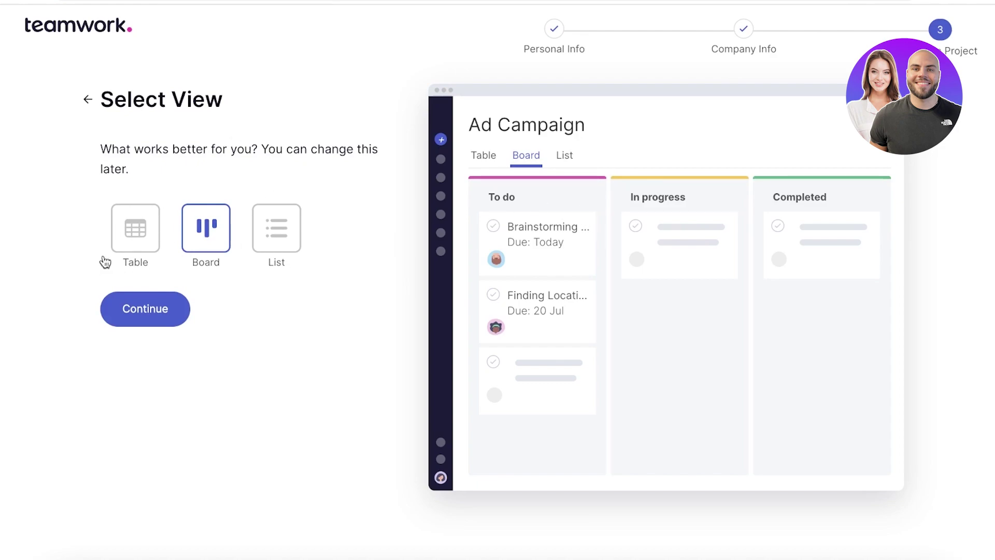
left_click(132, 243)
left_click(254, 230)
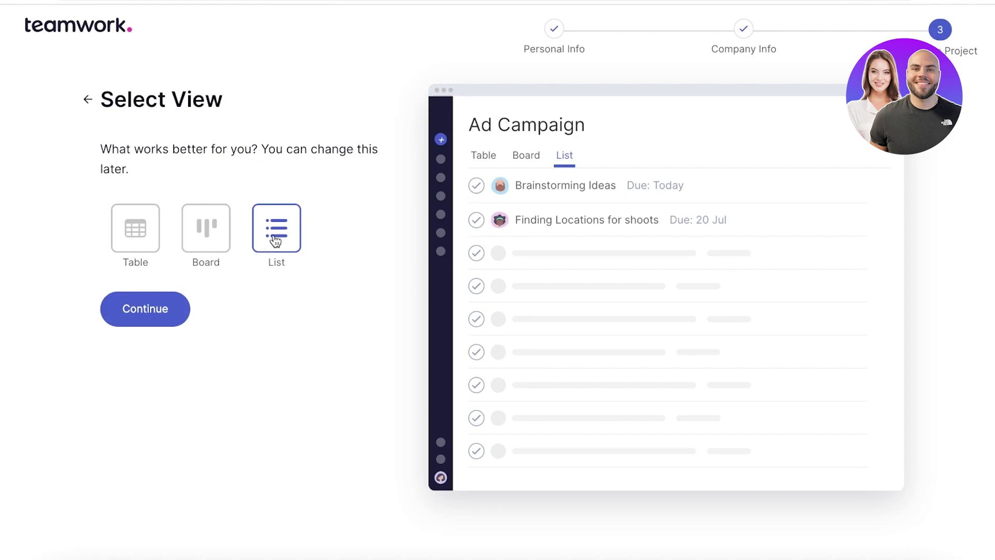
left_click(200, 250)
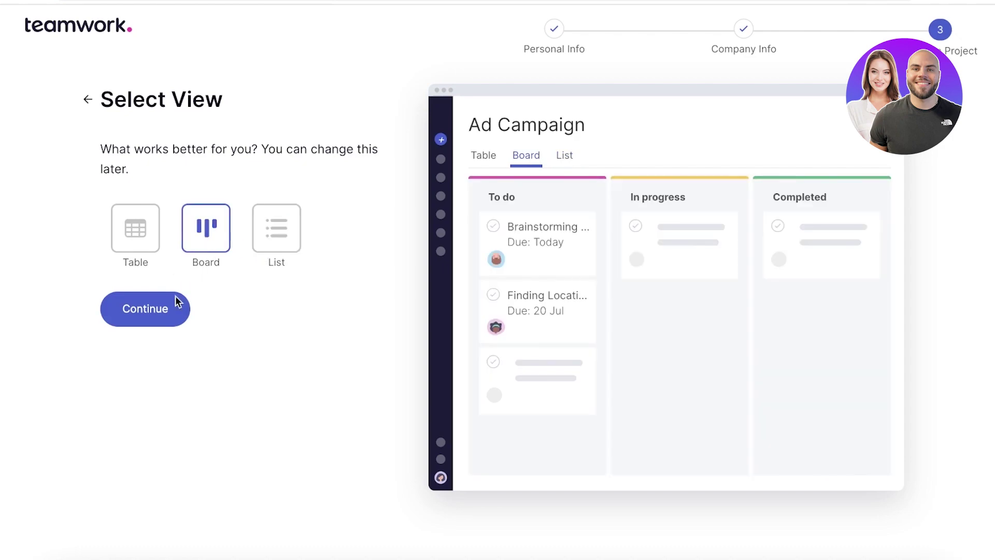
left_click(177, 307)
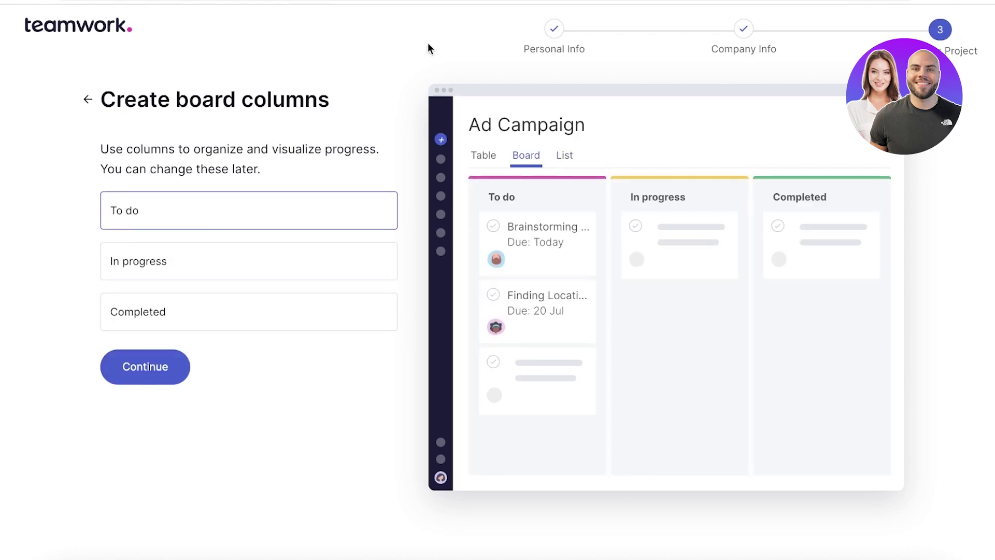
Step: Rename the To do board column to Ideas and the In progress column to Approved Ideas
double_click(246, 213)
triple_click(200, 225)
type("Ideas")
double_click(189, 267)
triple_click(188, 266)
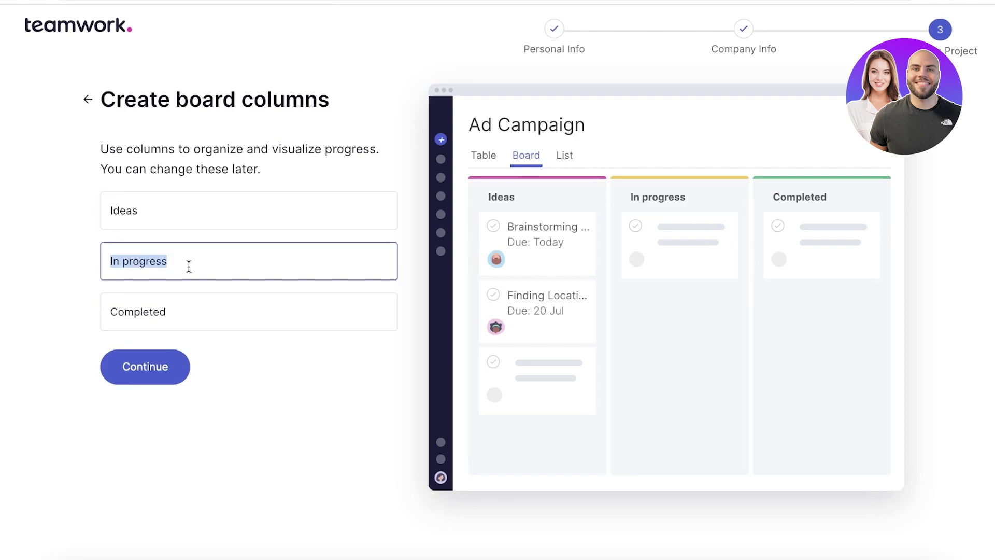
type("Approved Idea")
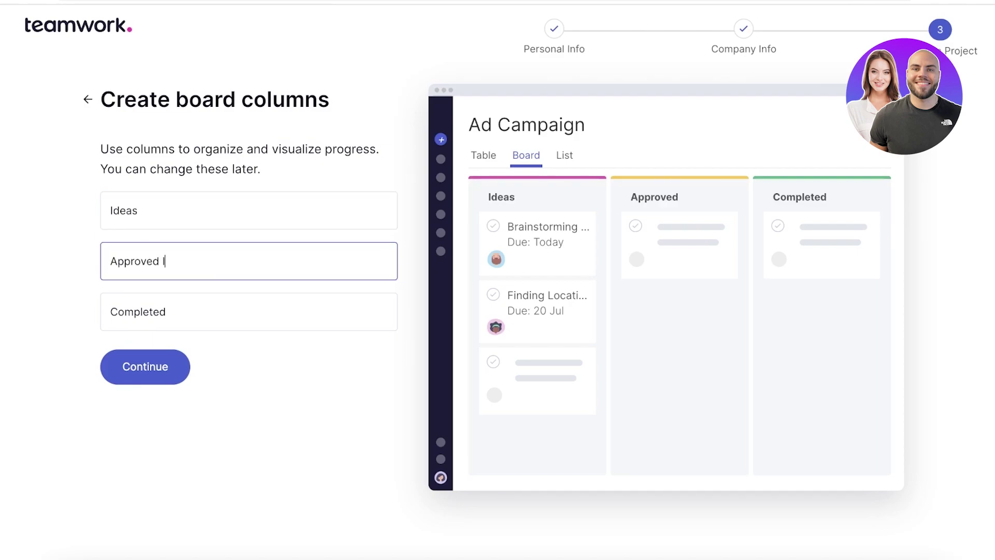
type("s")
Step: Rename the Completed board column to Declined Ideas and confirm the board columns
left_click(192, 306)
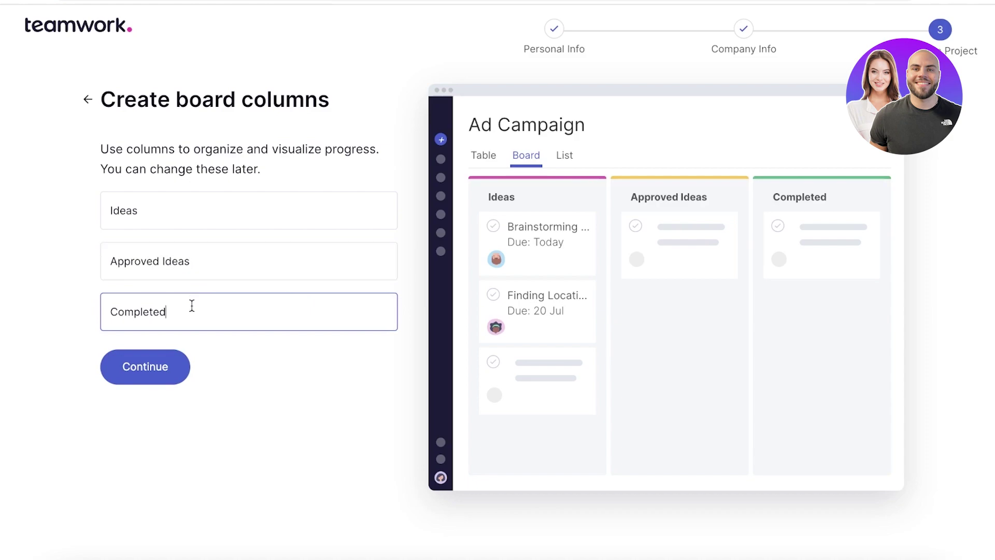
double_click(191, 305)
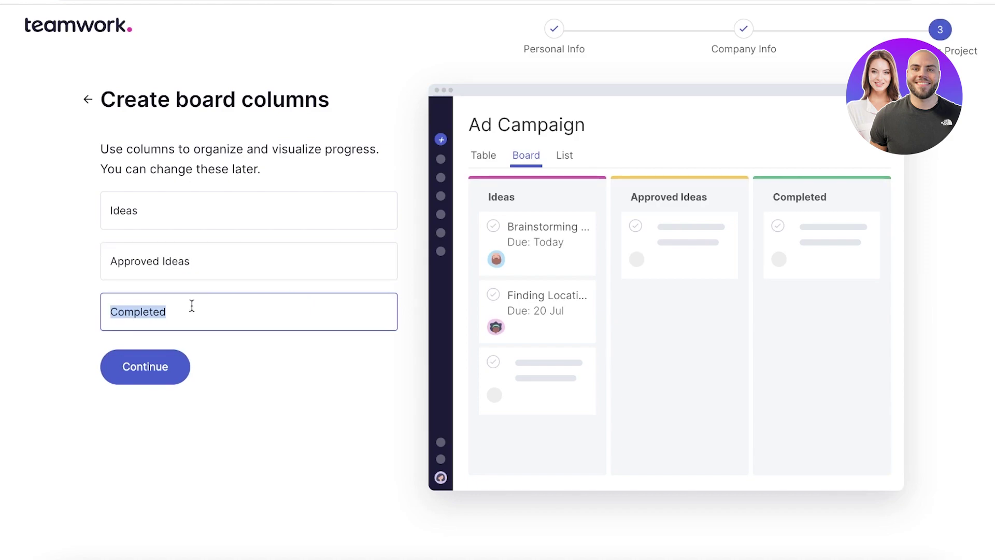
key("BackSpace")
type("Declined Ideas")
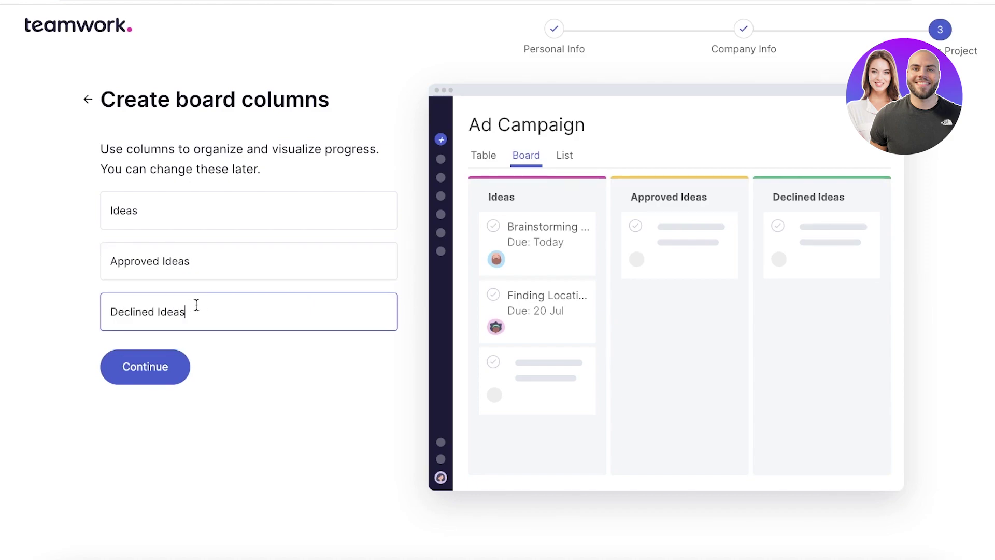
left_click(146, 368)
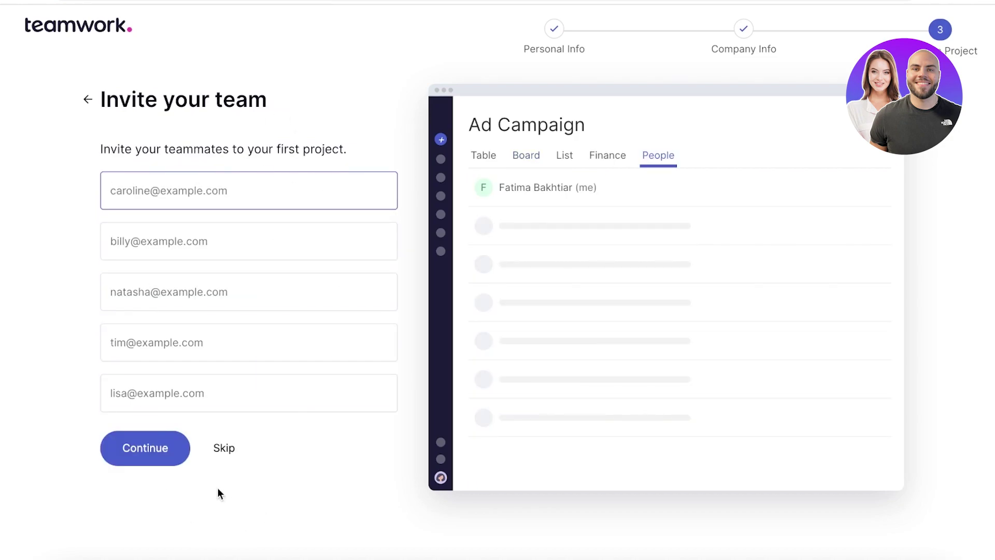
Step: Skip the team invitations, mark the project as not being a client project and finish the setup
left_click(221, 449)
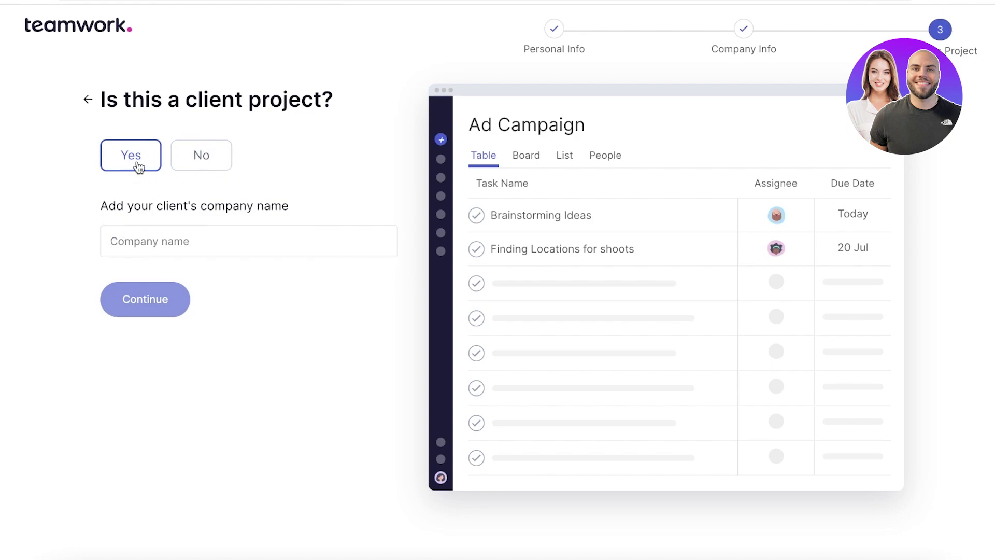
left_click(213, 156)
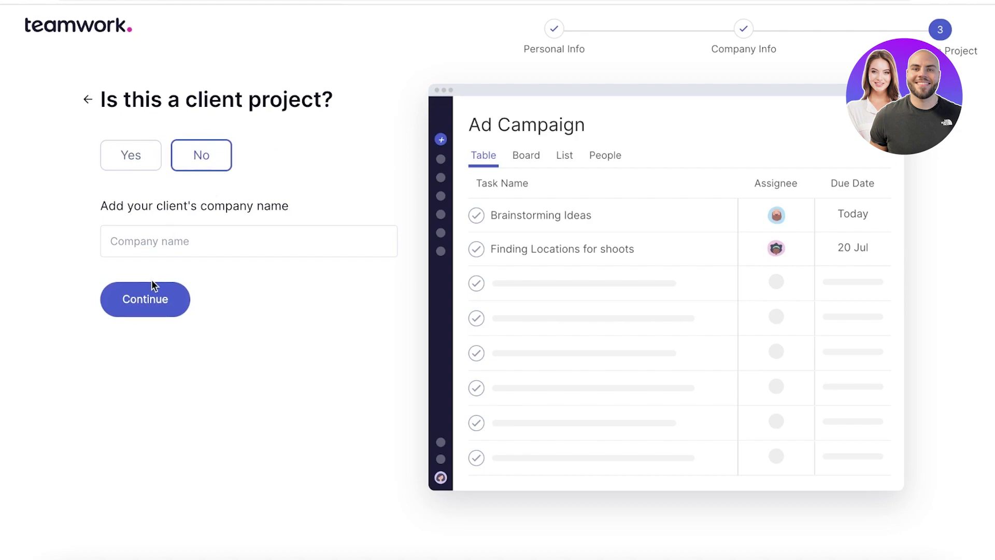
left_click(130, 305)
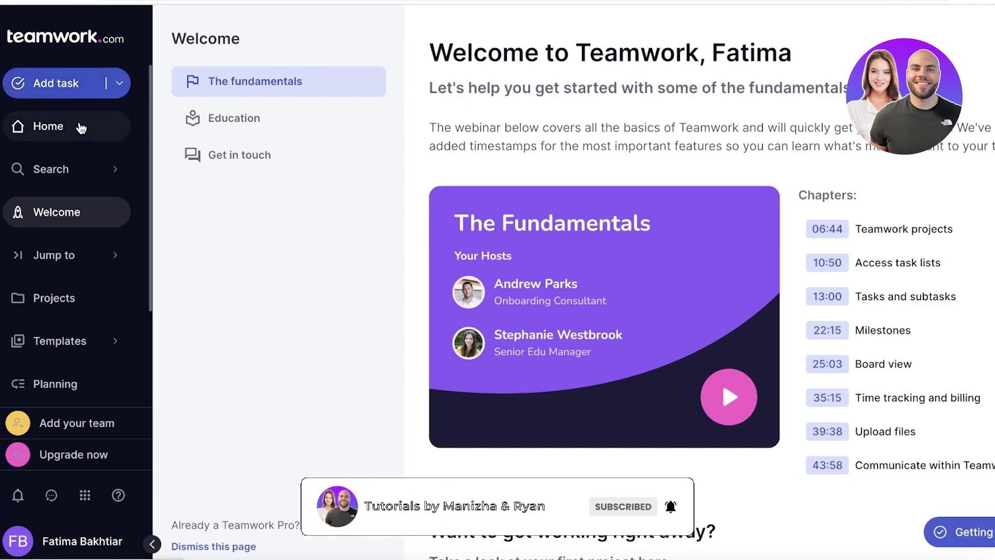
Step: View the assigned tasks on the home page with the Upcoming group collapsed, and open the search with recent activity
left_click(54, 125)
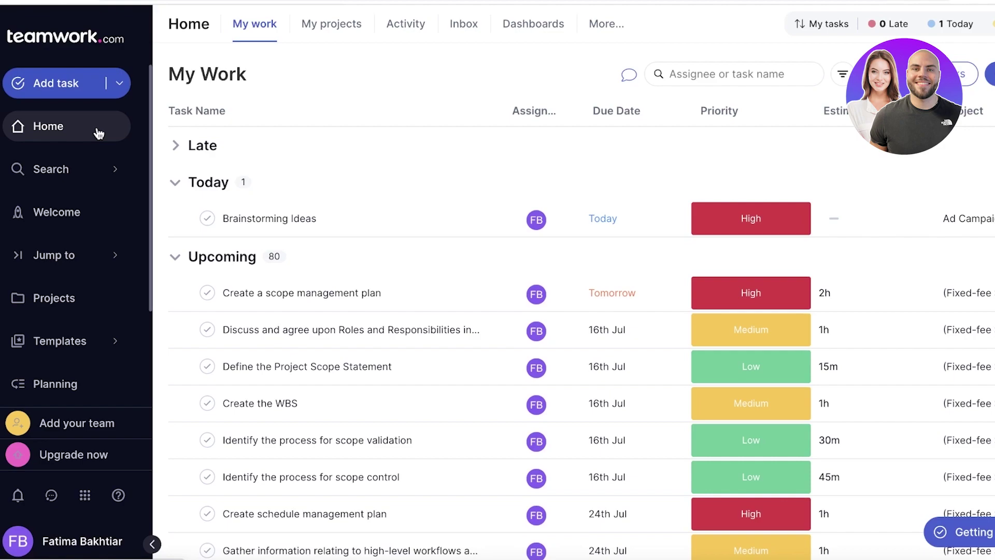
left_click(176, 256)
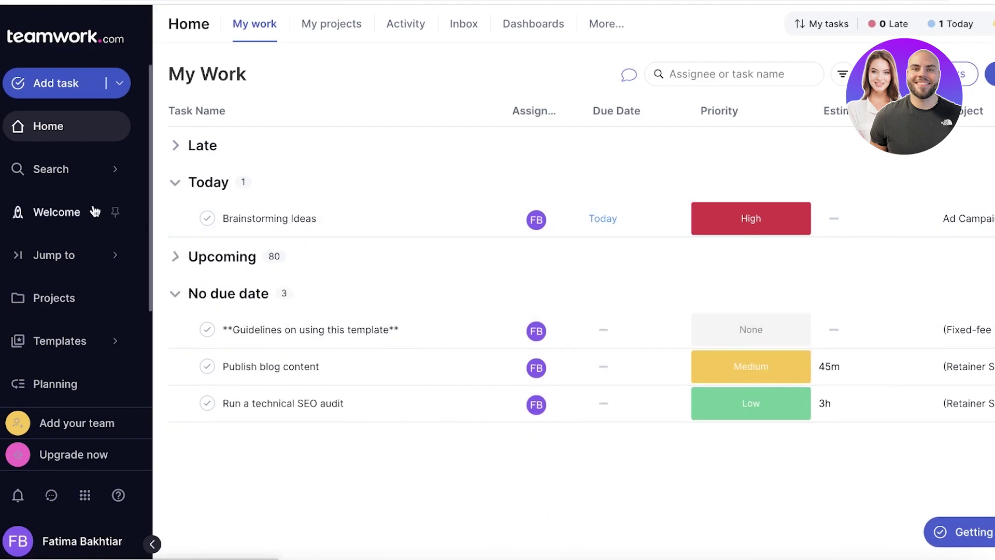
left_click(85, 180)
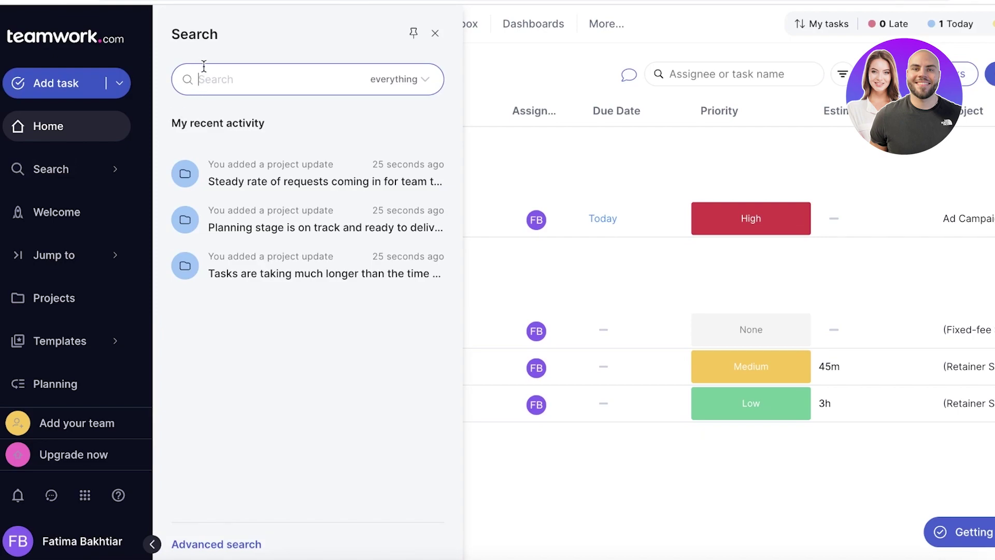
Step: Open the Welcome page and look over the fundamentals webinar, its chapters and the link to the first project
left_click(65, 212)
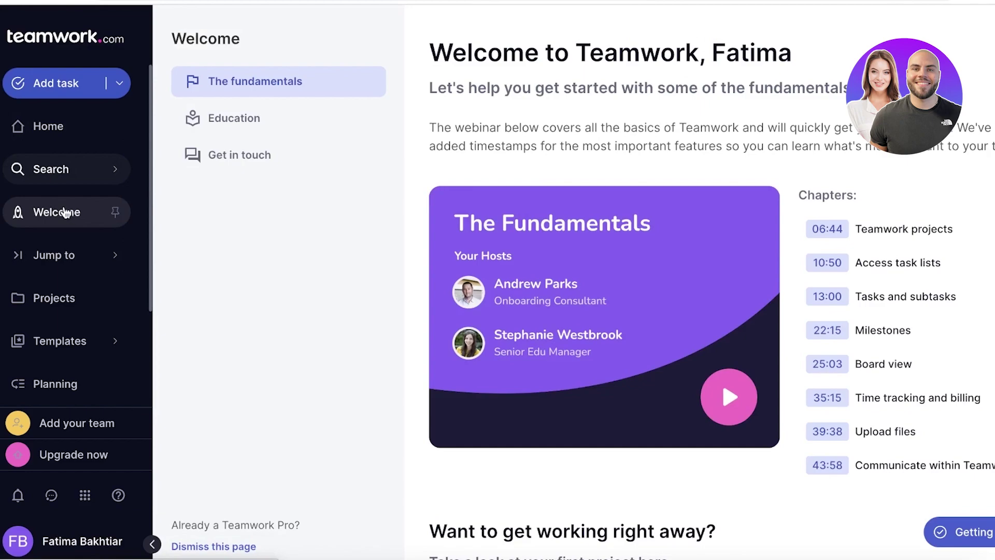
scroll(638, 235, "down", 2)
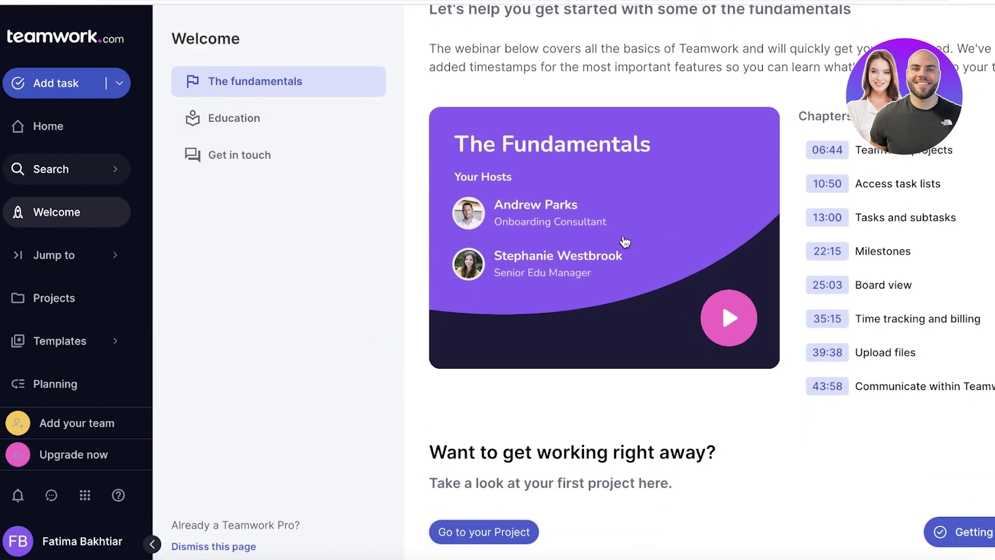
scroll(519, 96, "up", 2)
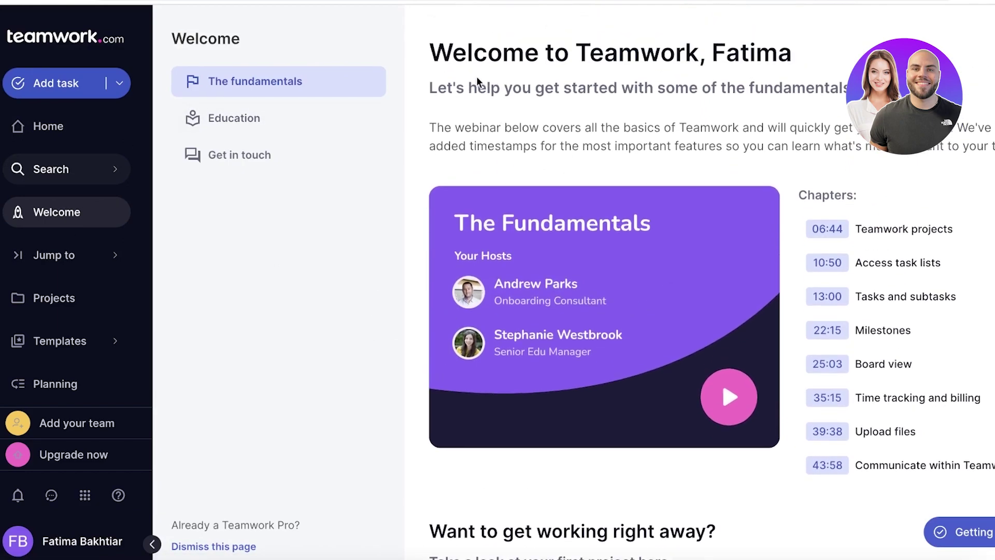
Step: Open the Ad Campaign project from the recently used projects
left_click(65, 257)
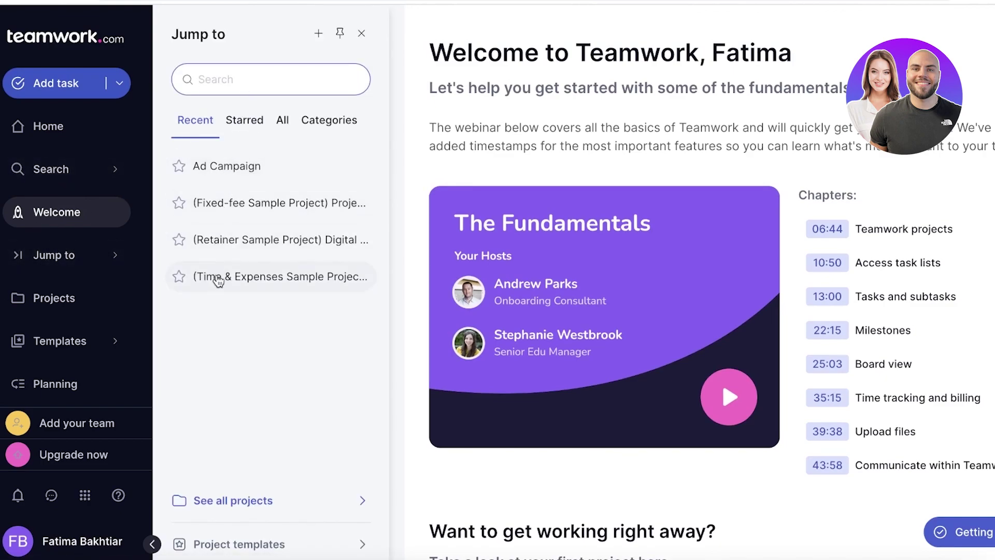
left_click(237, 169)
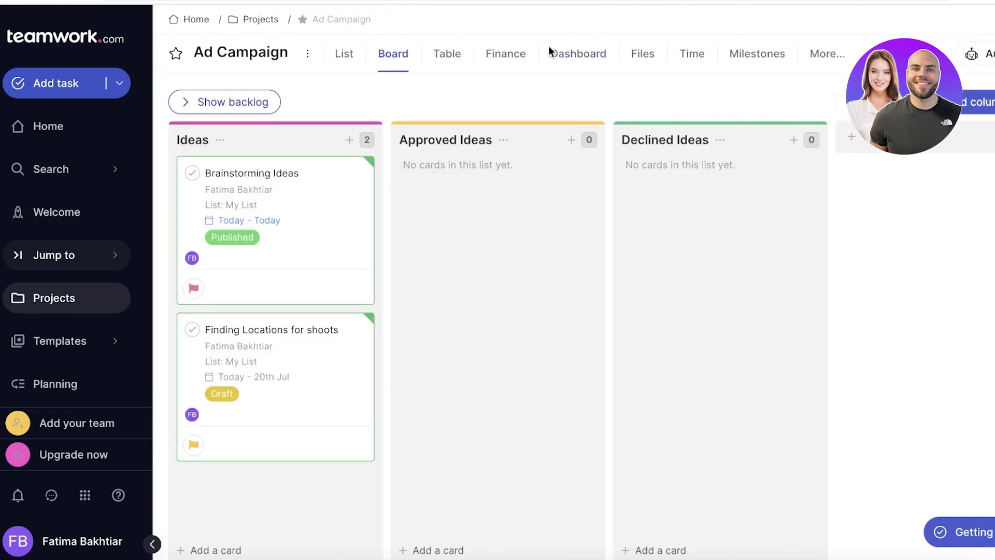
Step: View the options for creating a marketing project template, including using an existing project, and leave without creating one
left_click(55, 340)
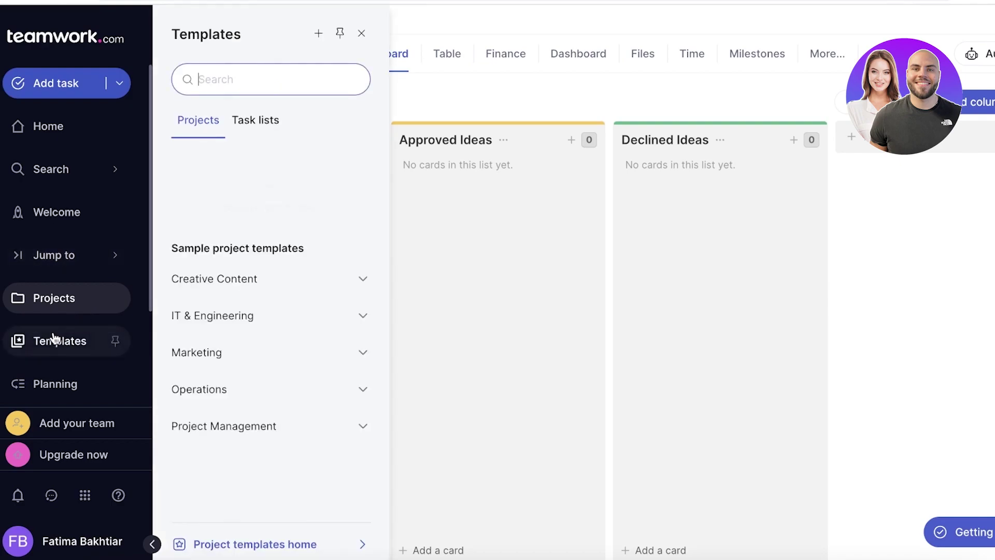
left_click(266, 351)
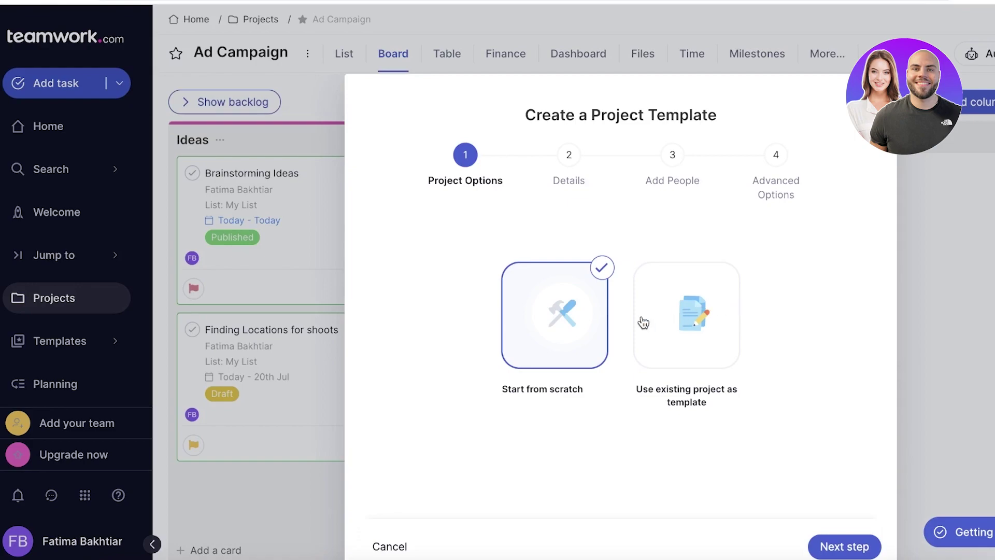
left_click(707, 309)
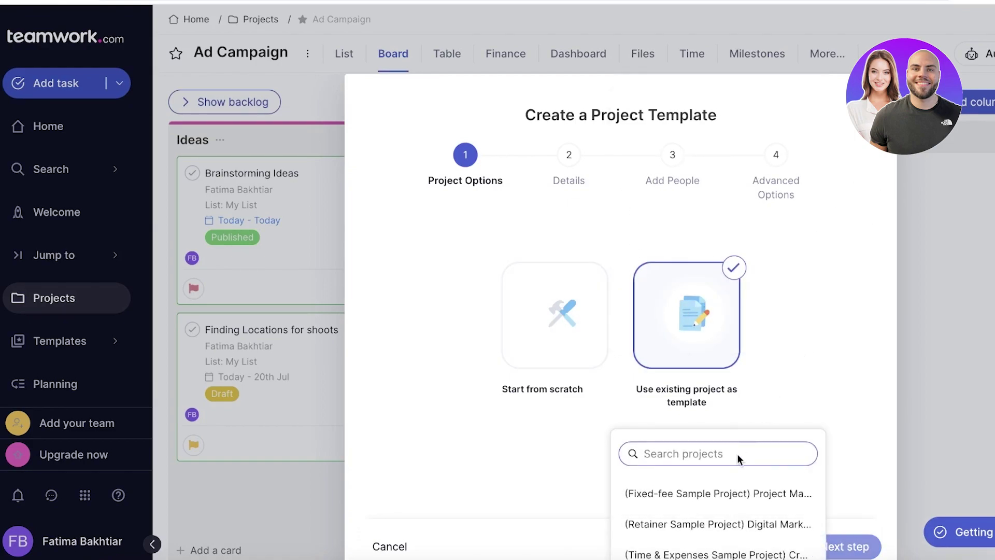
left_click(740, 459)
key("Escape")
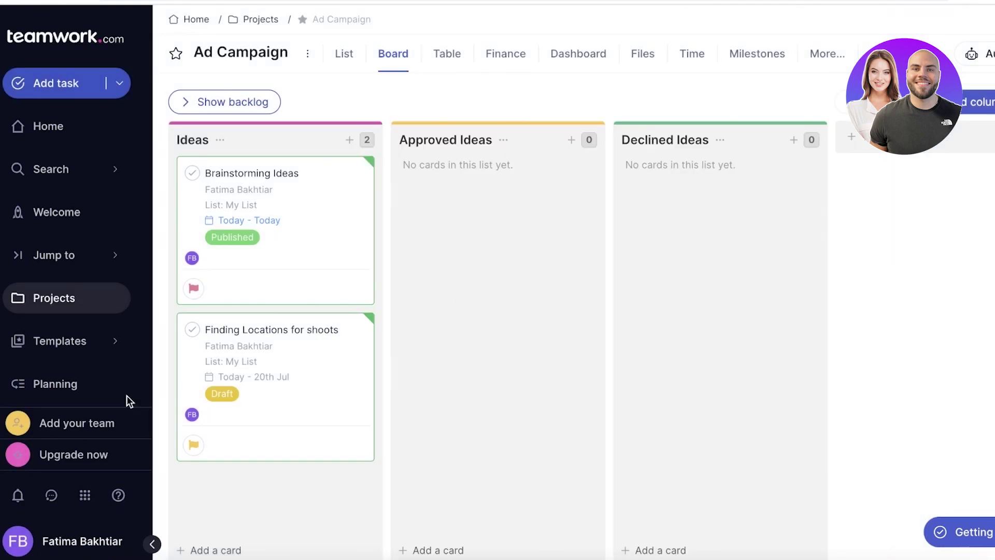
Step: Open the Planning page and look over the Workload Planner introduction
scroll(71, 340, "down", 2)
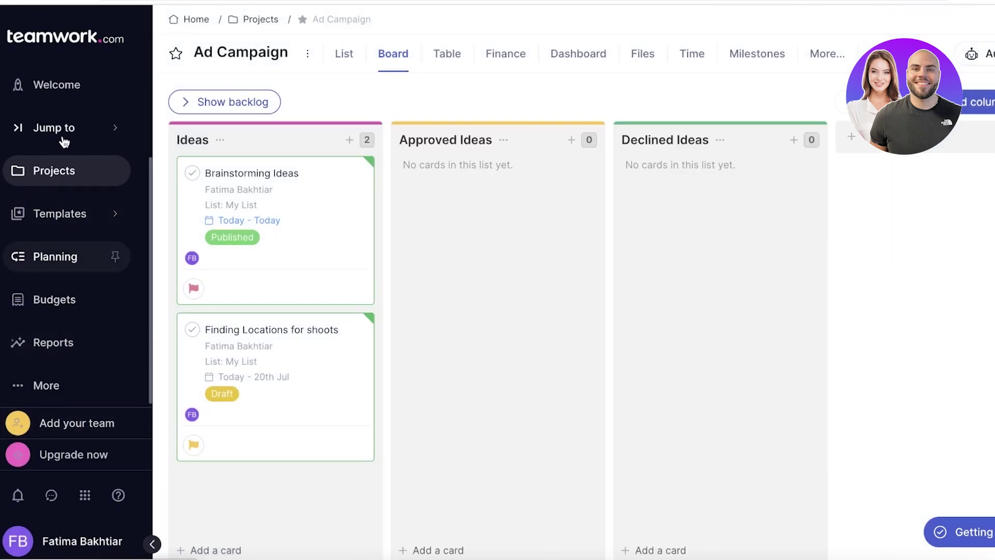
left_click(78, 258)
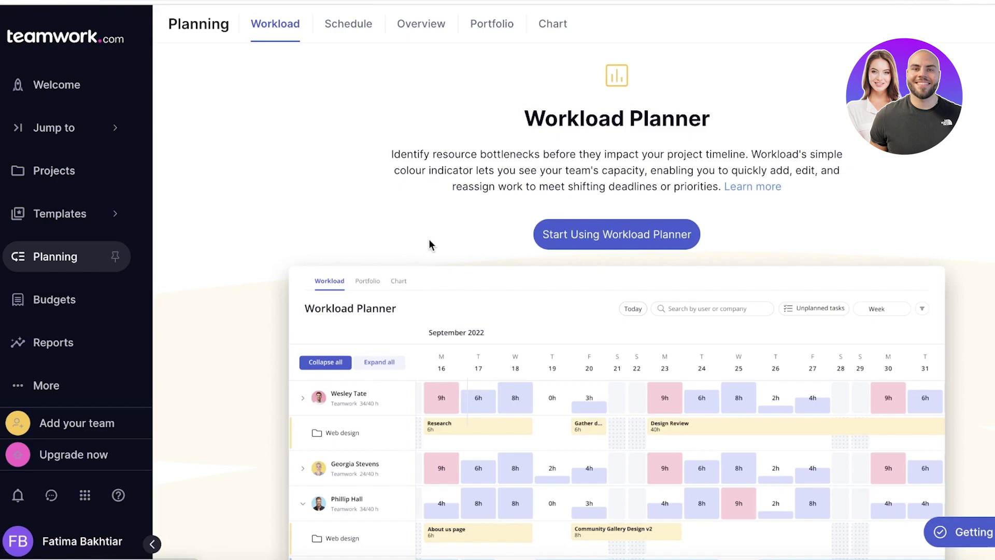
scroll(429, 244, "down", 1)
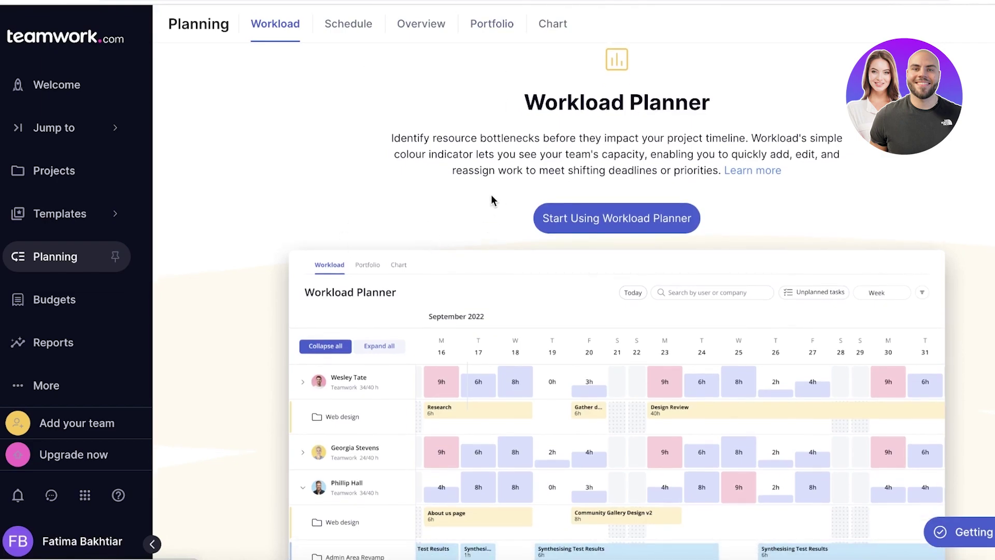
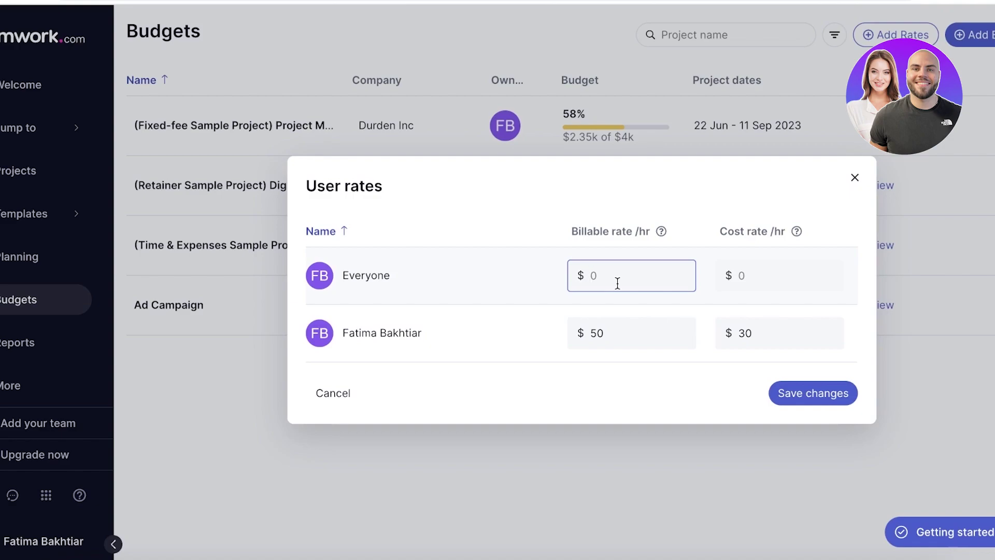
Step: Set the Everyone row in the user rates to a billable rate of $16 and a cost rate of $12 per hour
type("16")
left_click(788, 270)
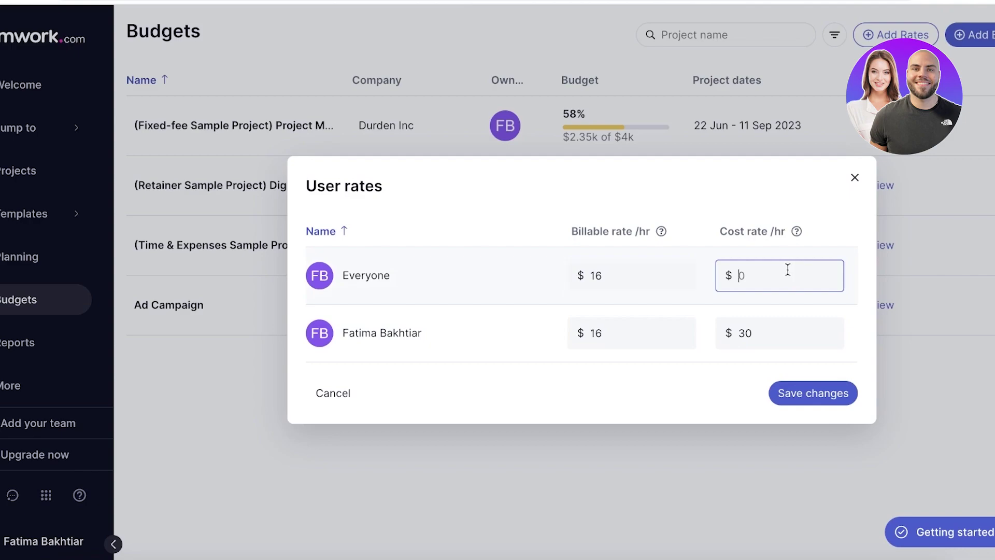
mouse_move(800, 232)
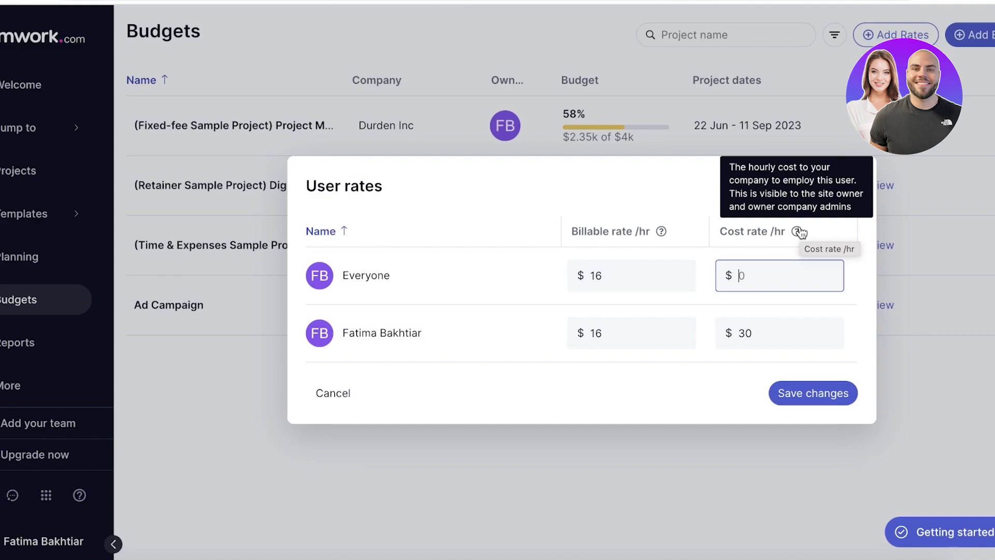
mouse_move(665, 232)
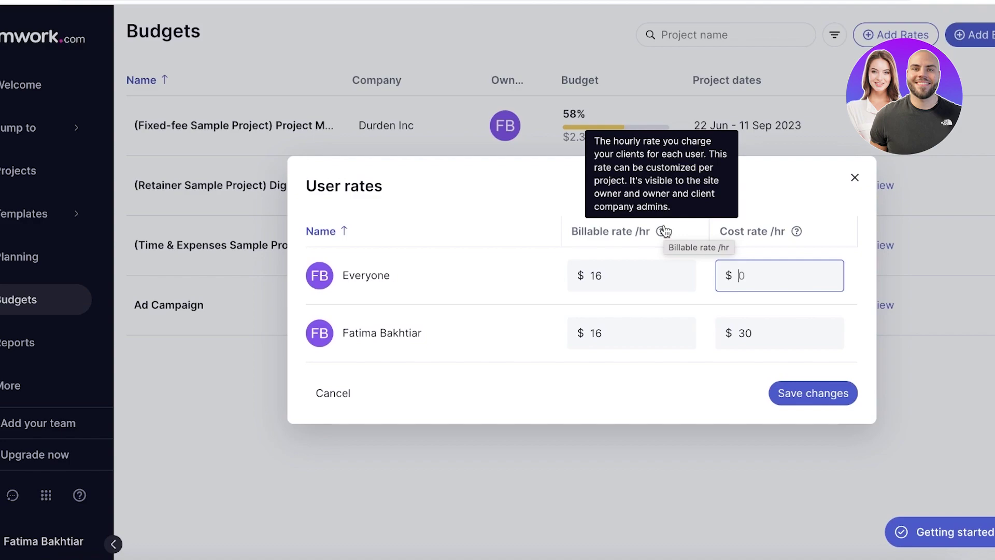
type("14")
double_click(751, 275)
type("12")
Step: Set the individual user's billable rate and cost rate to $30 per hour each and save the changes
left_click(622, 337)
double_click(613, 336)
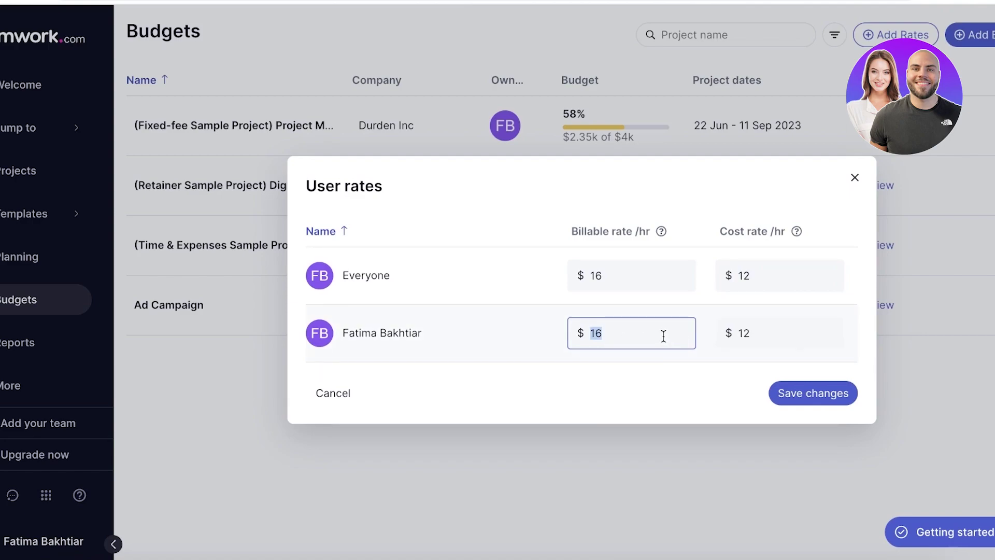
type("30")
double_click(804, 322)
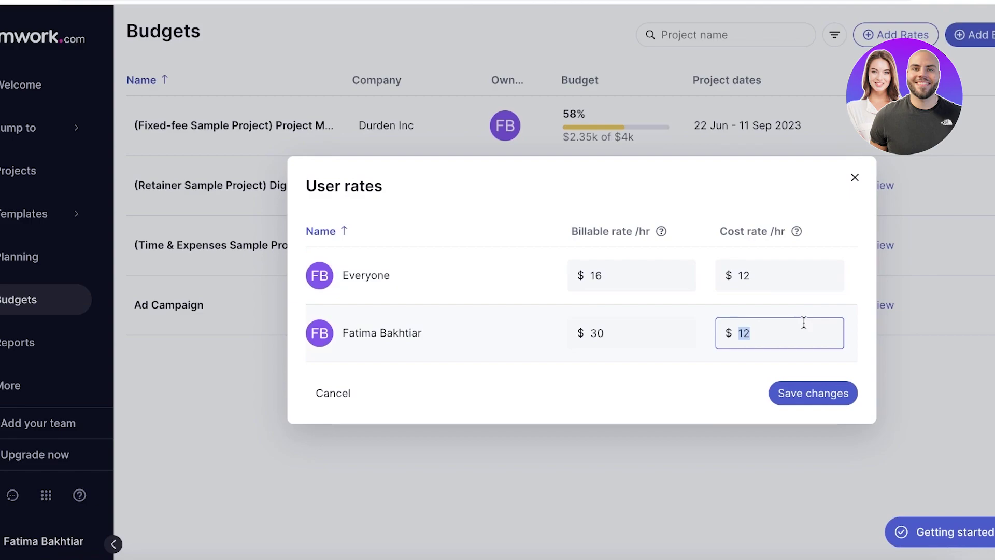
double_click(793, 334)
type("39")
key("BackSpace")
type("0")
left_click(810, 393)
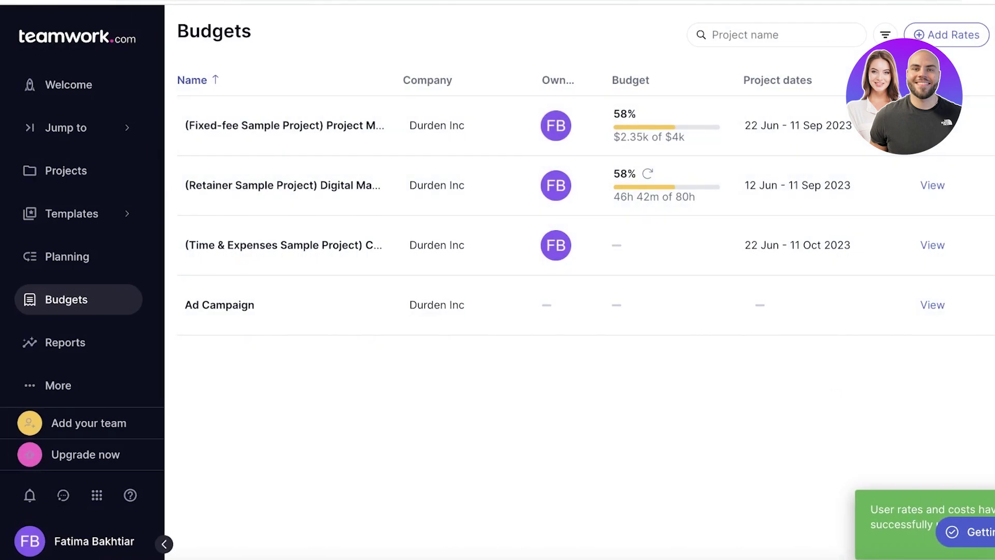
Step: Look over the available Teamwork Reports and Custom Reports, and open the Time report's introduction
left_click(687, 142)
left_click(87, 310)
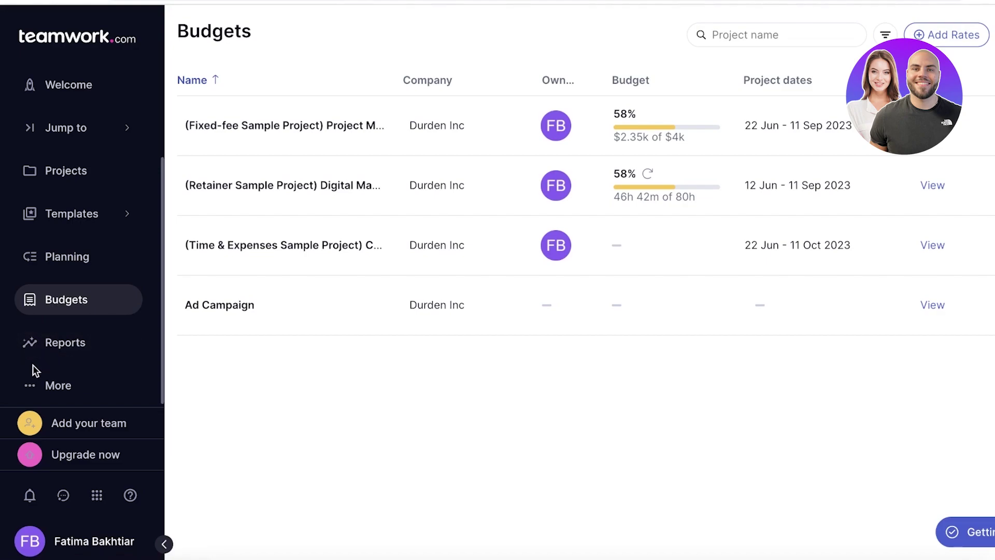
left_click(47, 345)
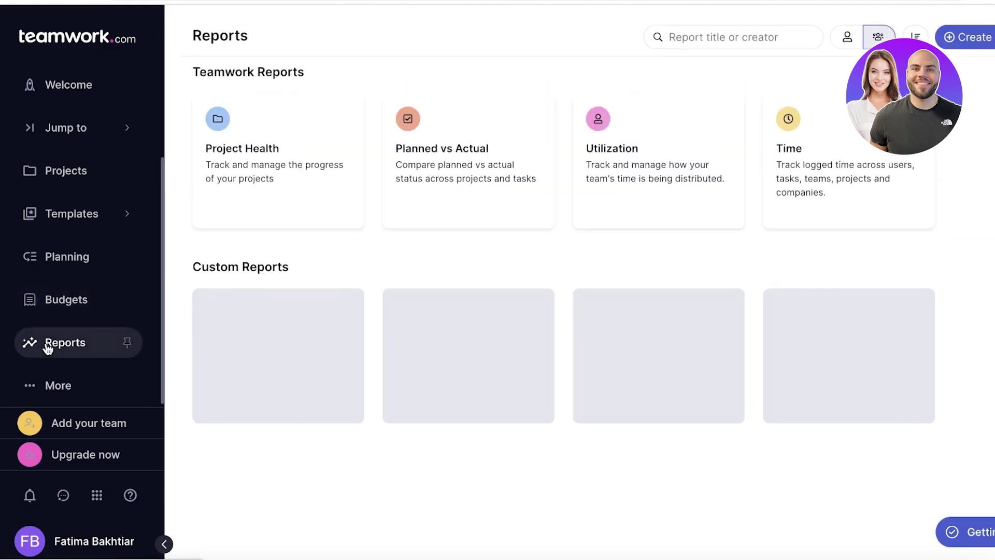
scroll(577, 207, "down", 3)
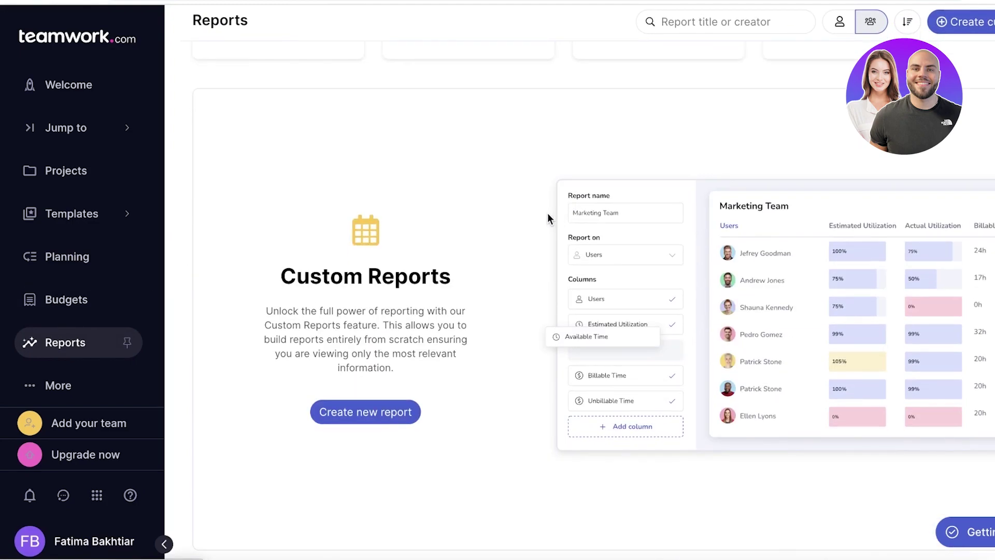
scroll(537, 216, "up", 3)
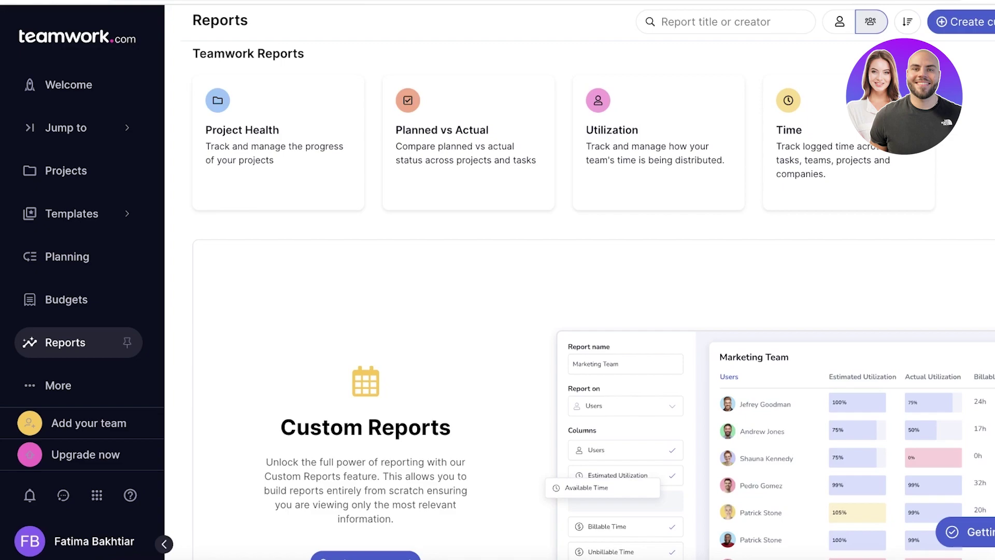
left_click(809, 171)
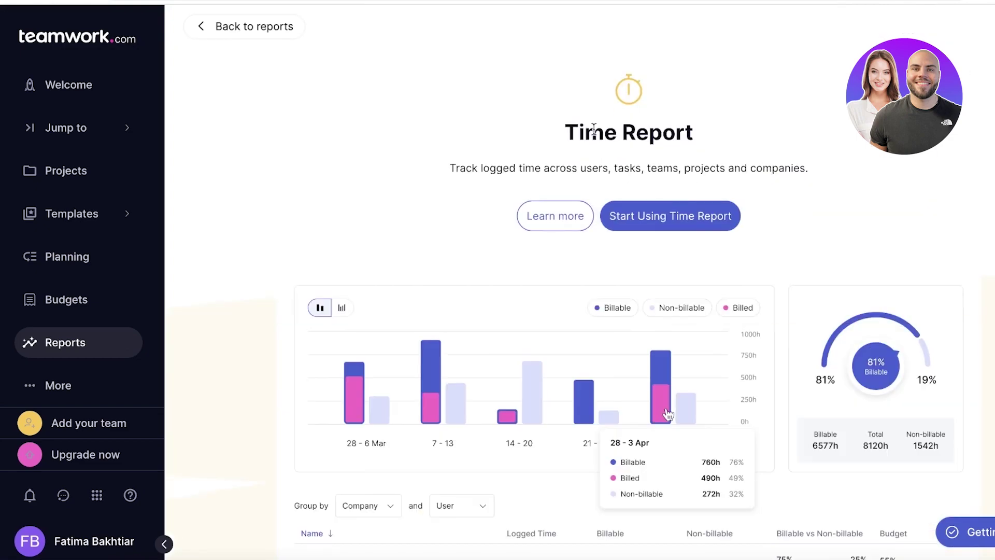
Step: View the additional workspace sections, open Forms and close it again
left_click(49, 388)
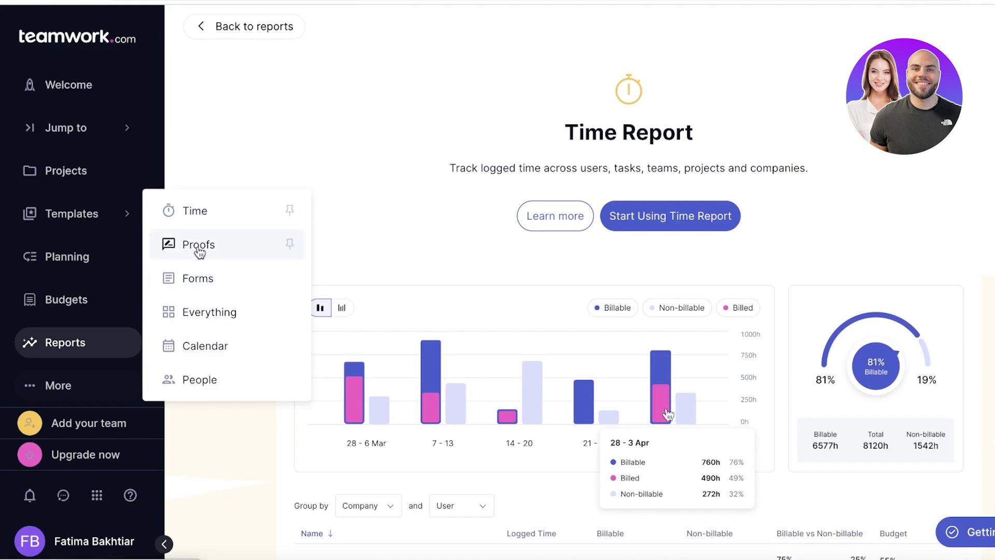
left_click(197, 279)
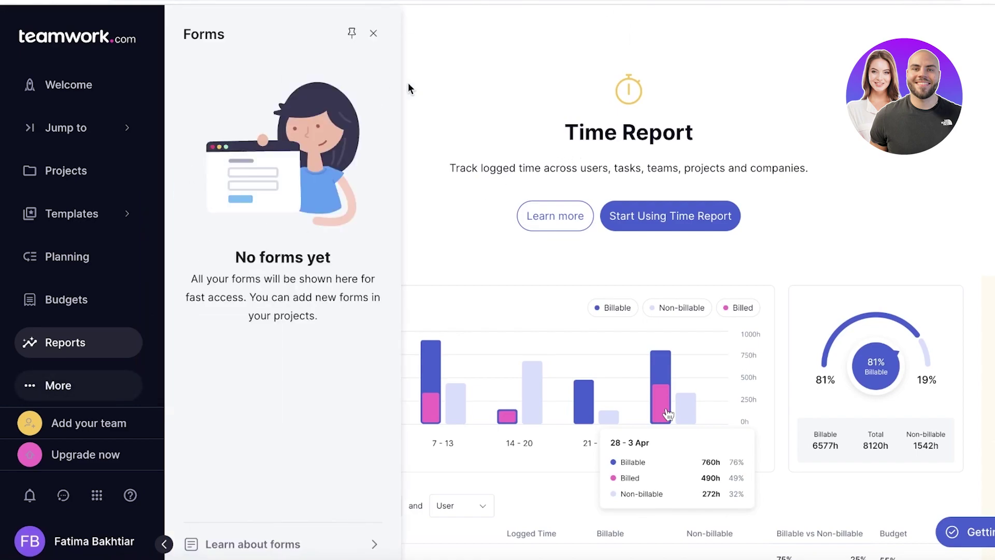
left_click(374, 33)
Step: Return to the home page, view the quick-add options and the project creation choices, and leave without creating a project
scroll(12, 156, "up", 3)
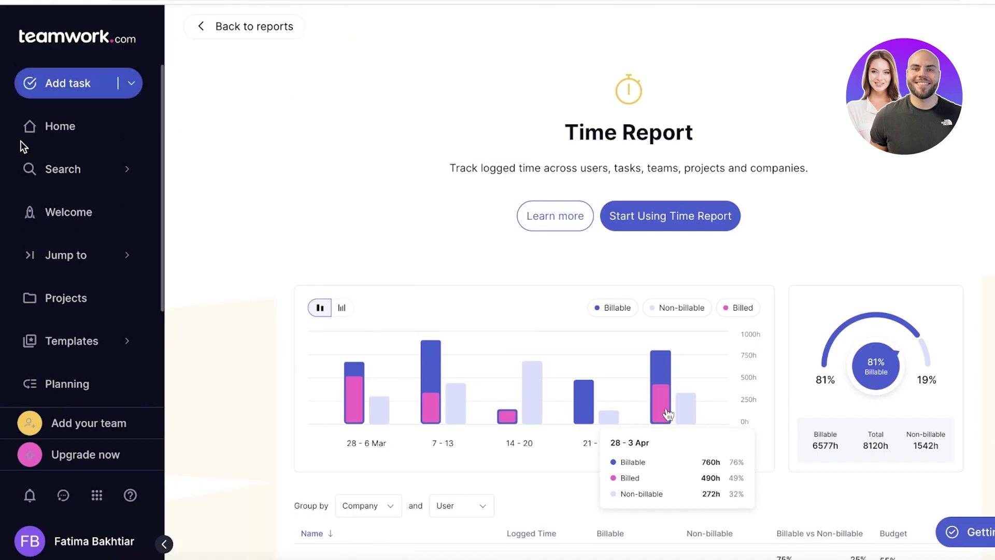
left_click(29, 127)
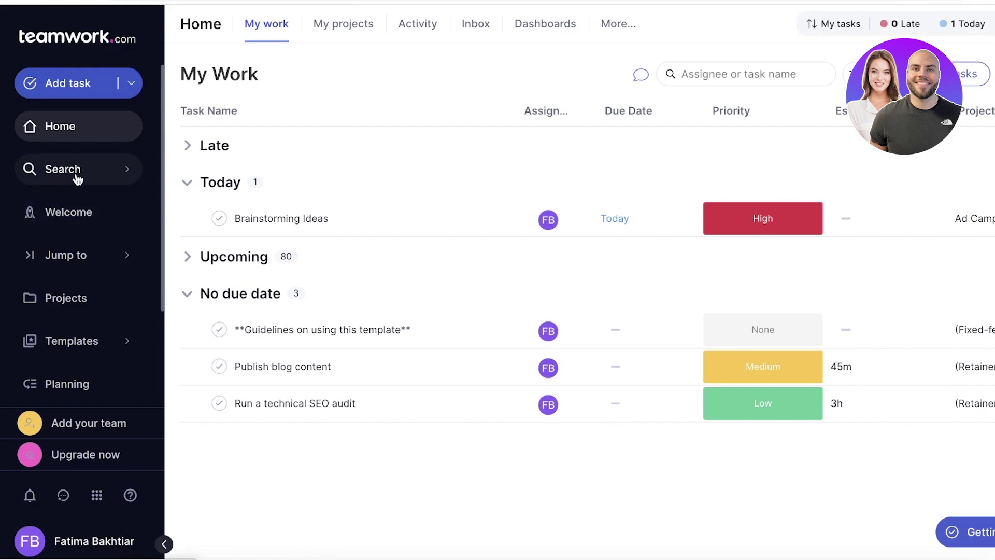
left_click(126, 87)
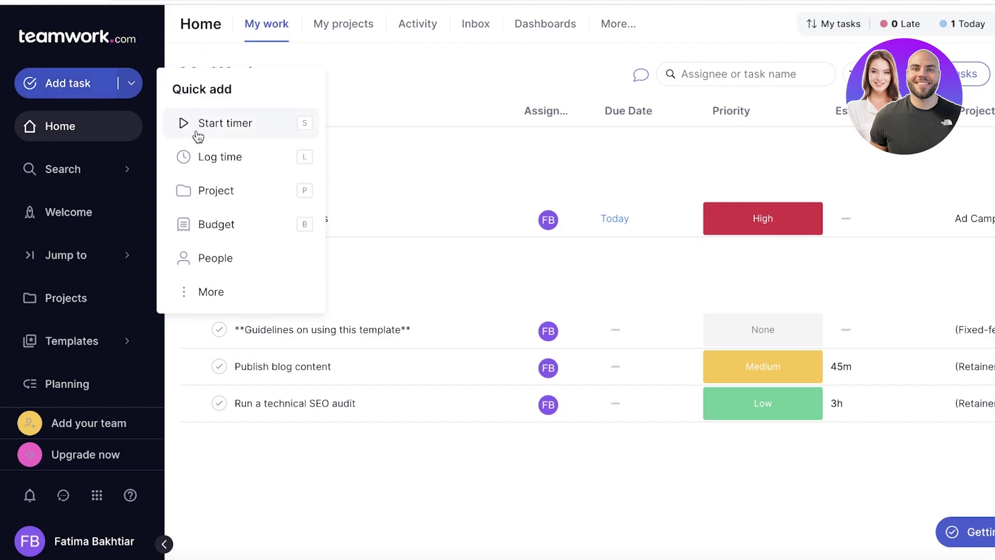
left_click(203, 185)
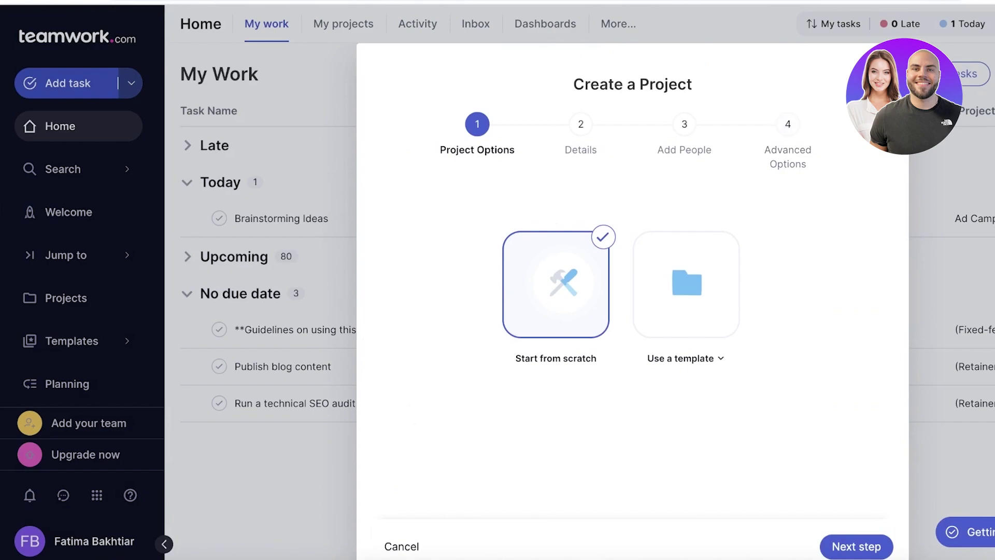
key("Escape")
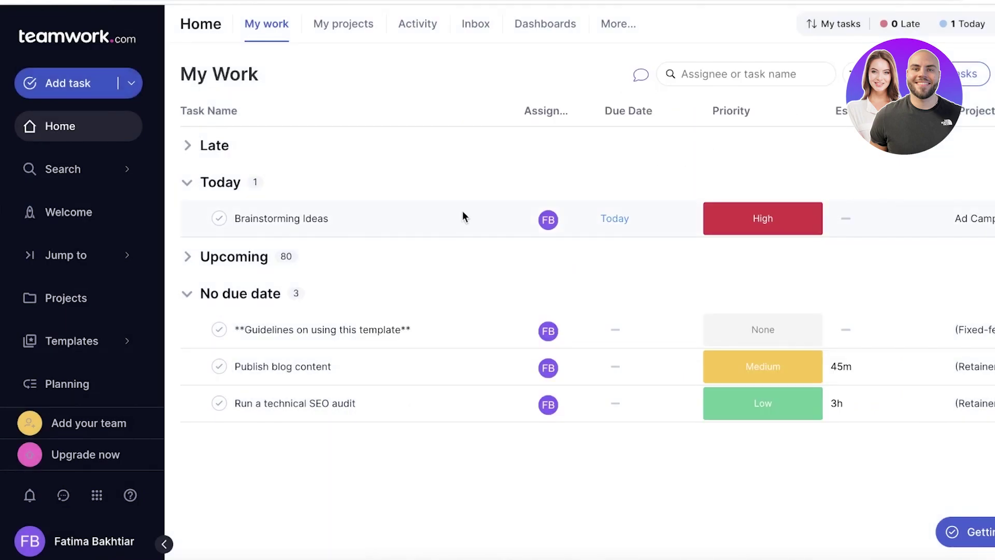
Step: Open the Ad Campaign project from the project list and move the Brainstorming Ideas card to Approved Ideas
left_click(73, 299)
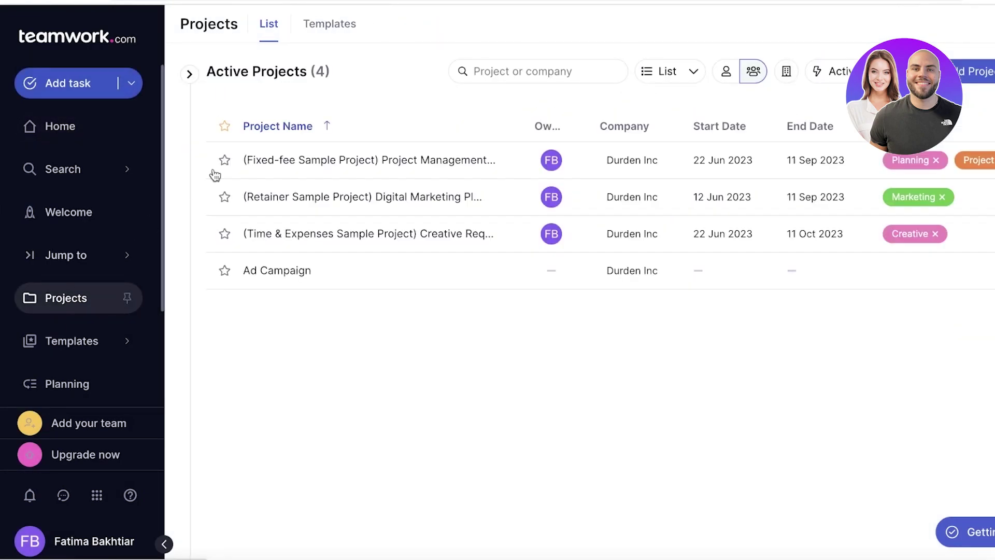
left_click(310, 269)
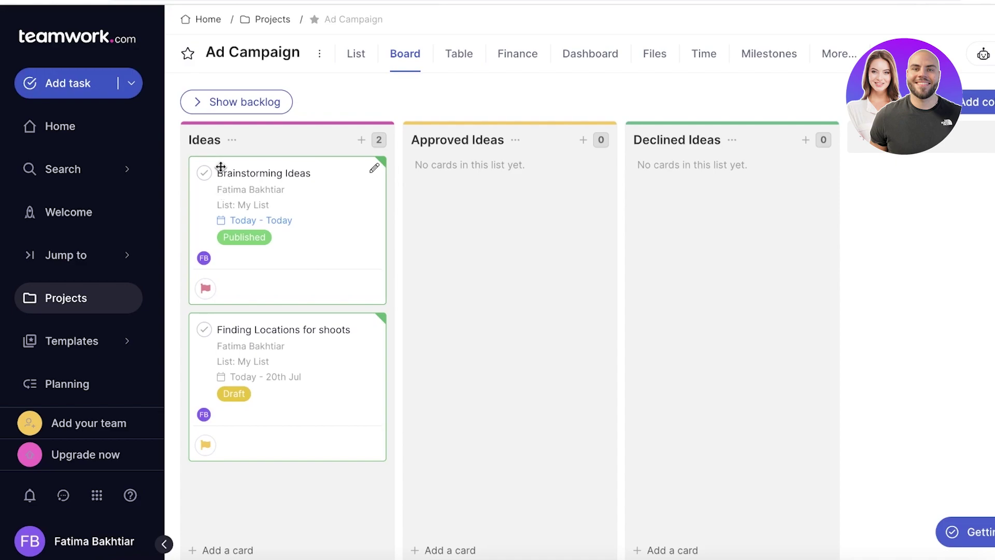
left_click_drag(246, 201, 452, 180)
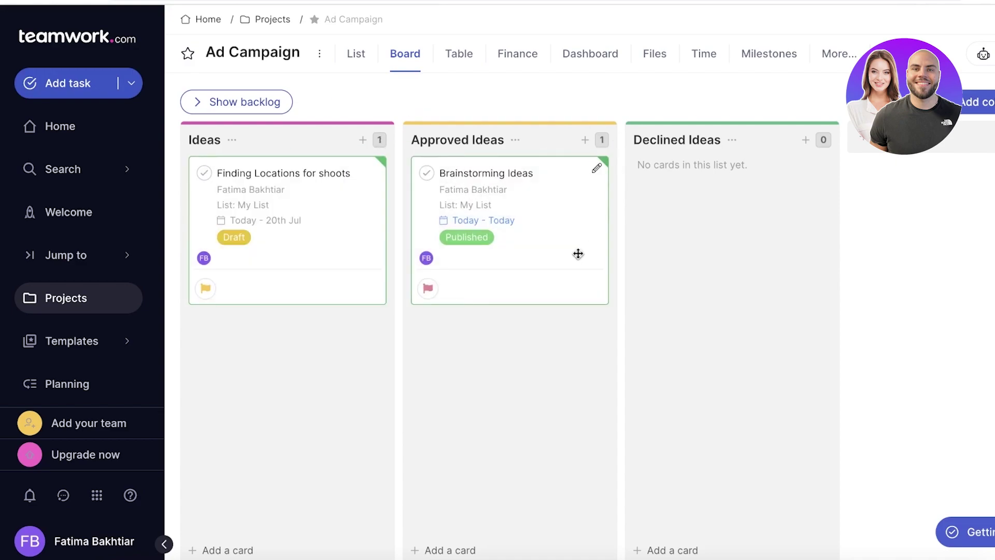
Step: Add a red "In Progress" column to the board and place it between Approved Ideas and Declined Ideas
left_click(875, 157)
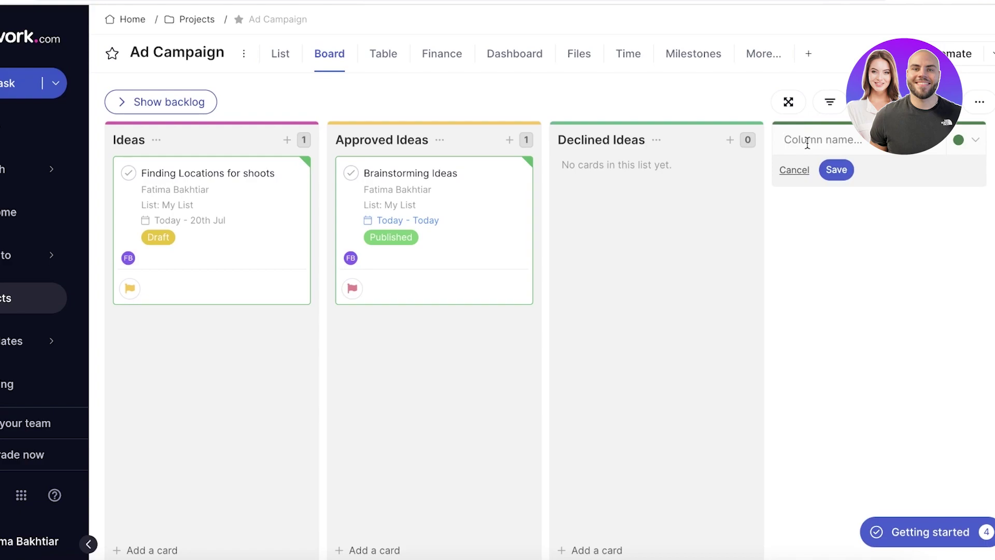
type("In Progress")
left_click(959, 140)
left_click(881, 180)
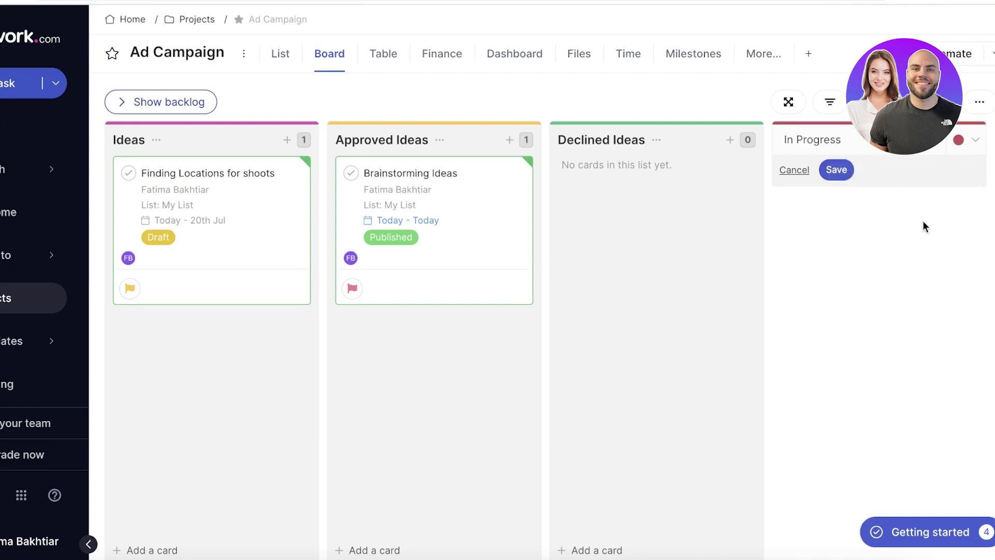
left_click(849, 171)
left_click_drag(872, 149, 435, 178)
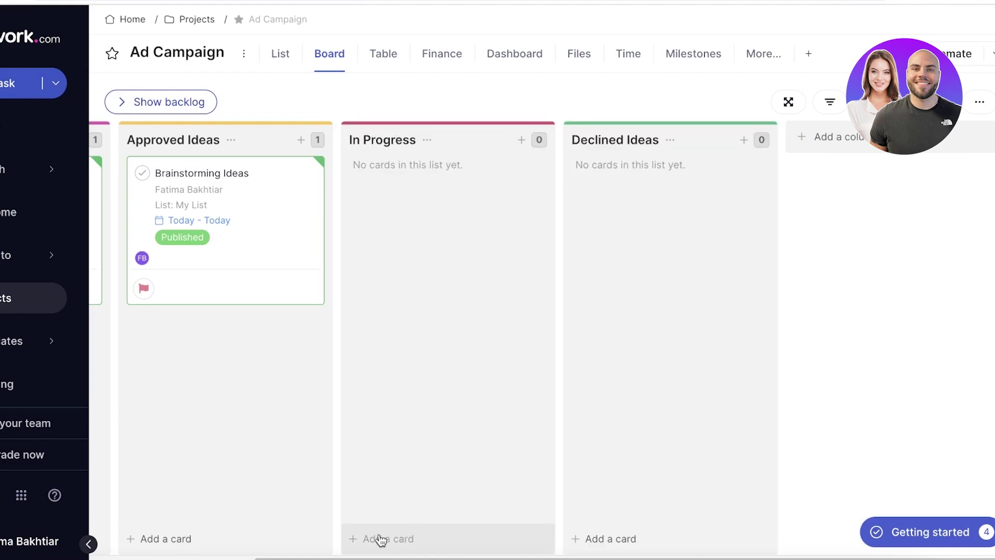
Step: Move the Brainstorming Ideas card back to the Ideas column and go to the home page
left_click_drag(394, 558, 239, 557)
left_click_drag(208, 179, 259, 187)
left_click_drag(392, 205, 165, 286)
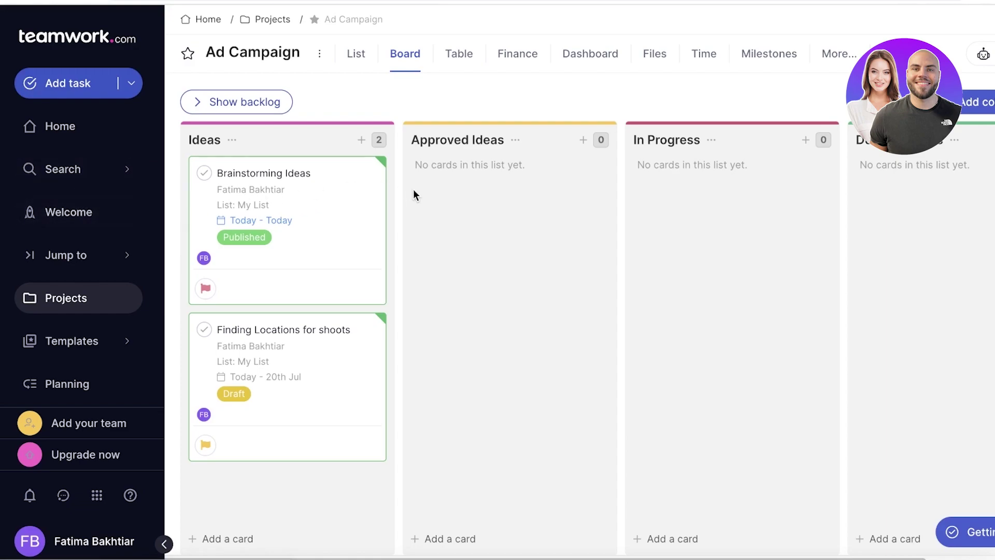
left_click(68, 126)
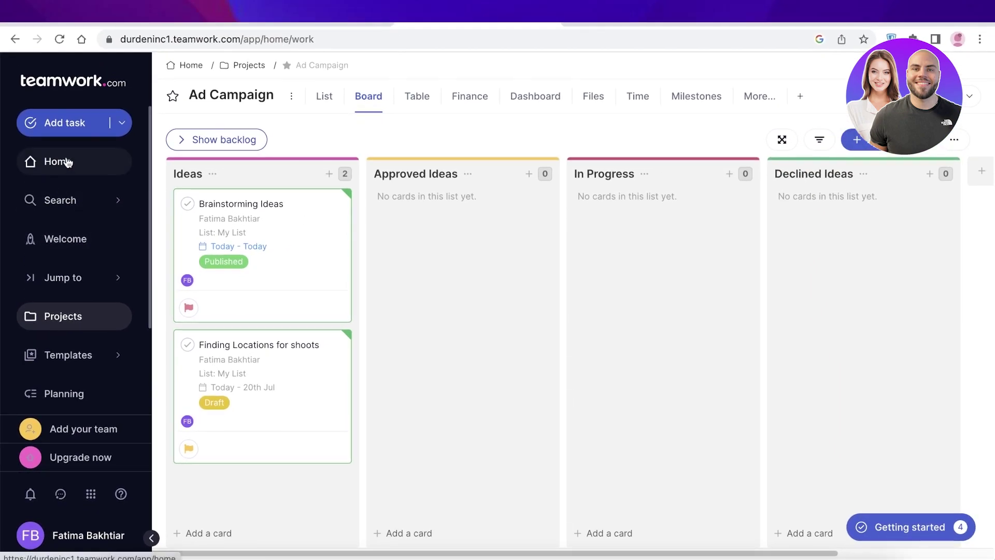